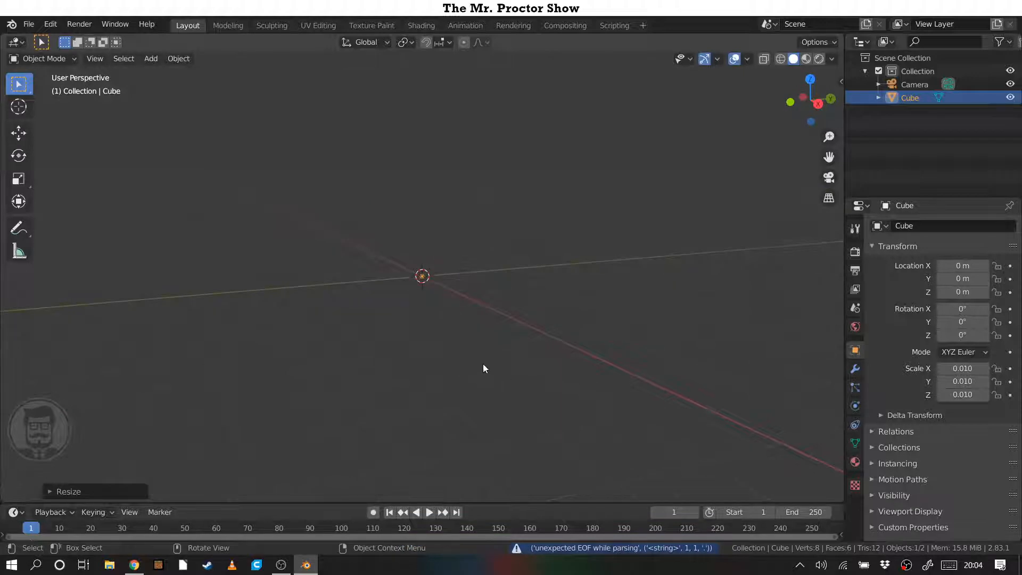
- Add an emitter particle system to the tiny cube at the origin and widen the properties area
scroll(499, 316, down, 9)
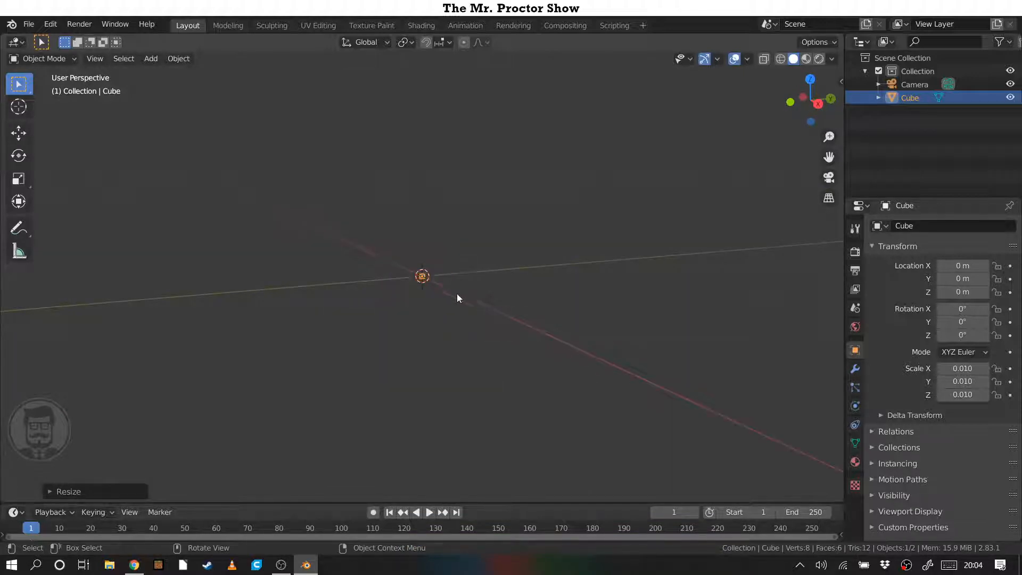
middle_drag(456, 294, 527, 351)
middle_drag(500, 288, 463, 371)
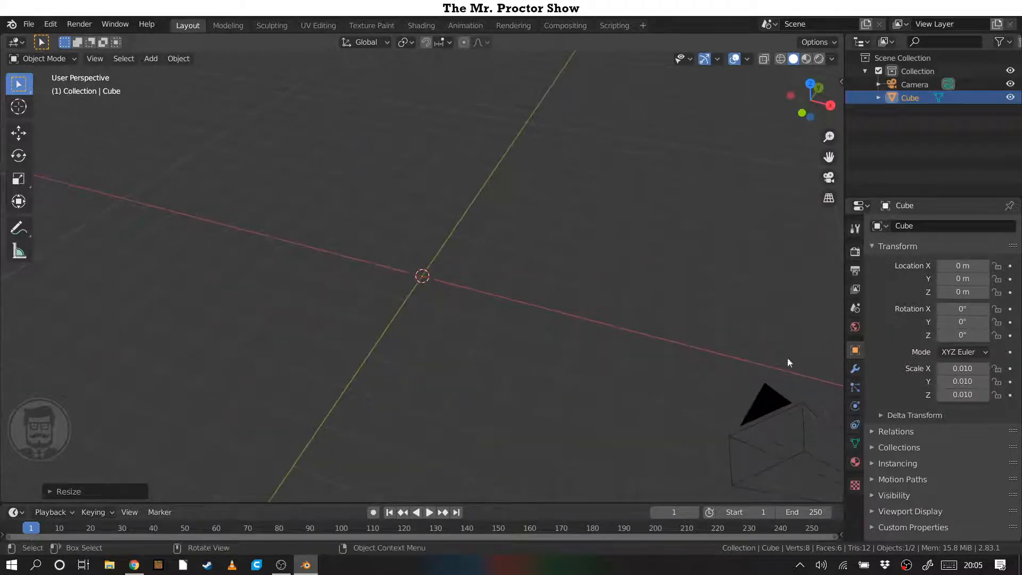
click(855, 391)
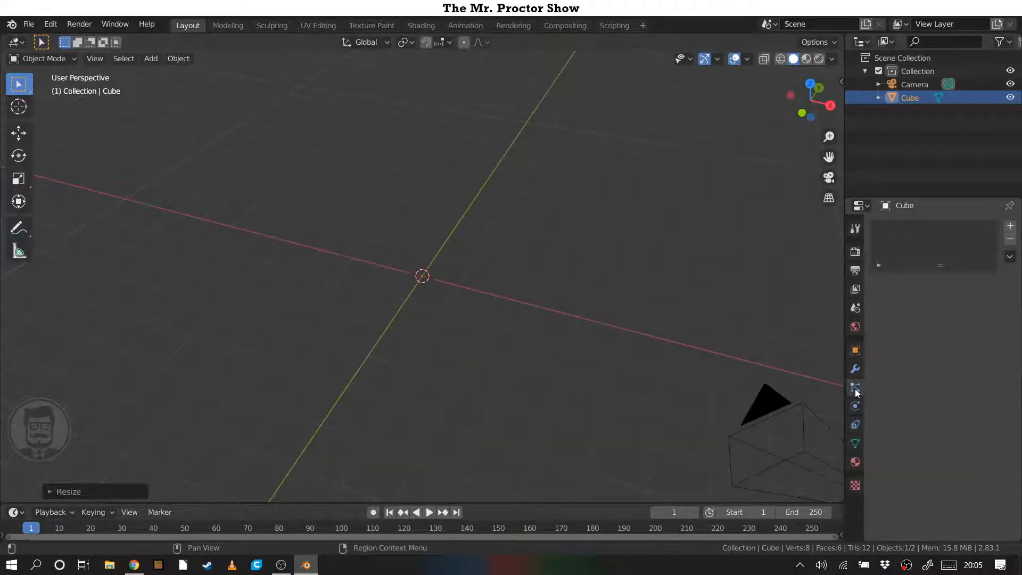
click(1009, 226)
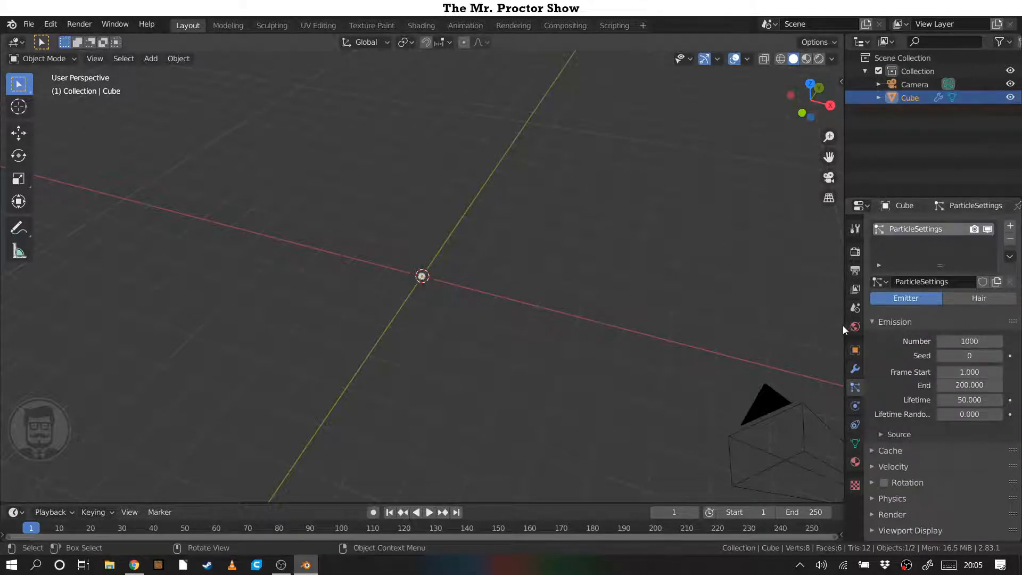
drag(843, 329, 765, 329)
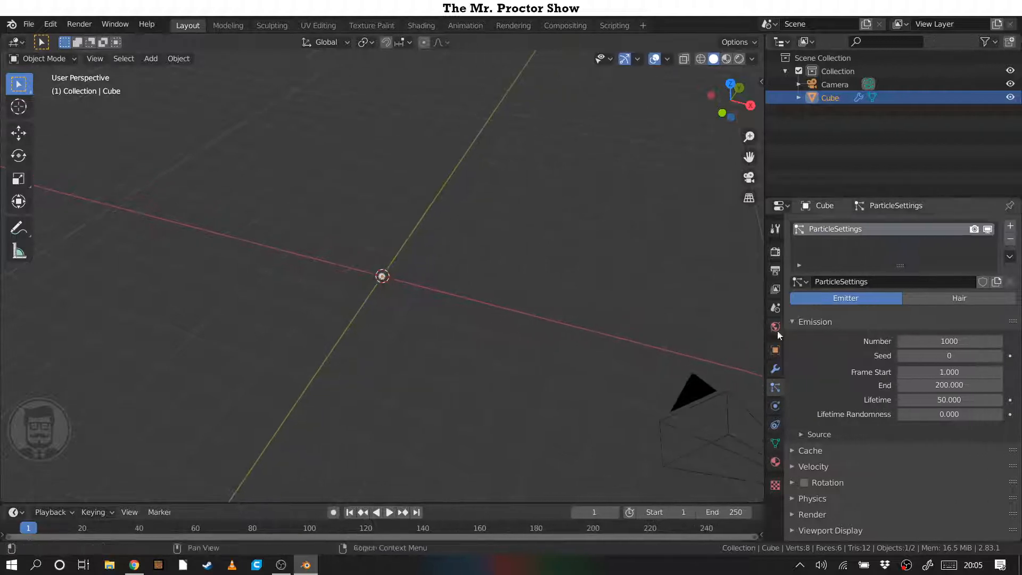
- Set the particle emission number to 10000 and the emission end frame to 1000
click(944, 341)
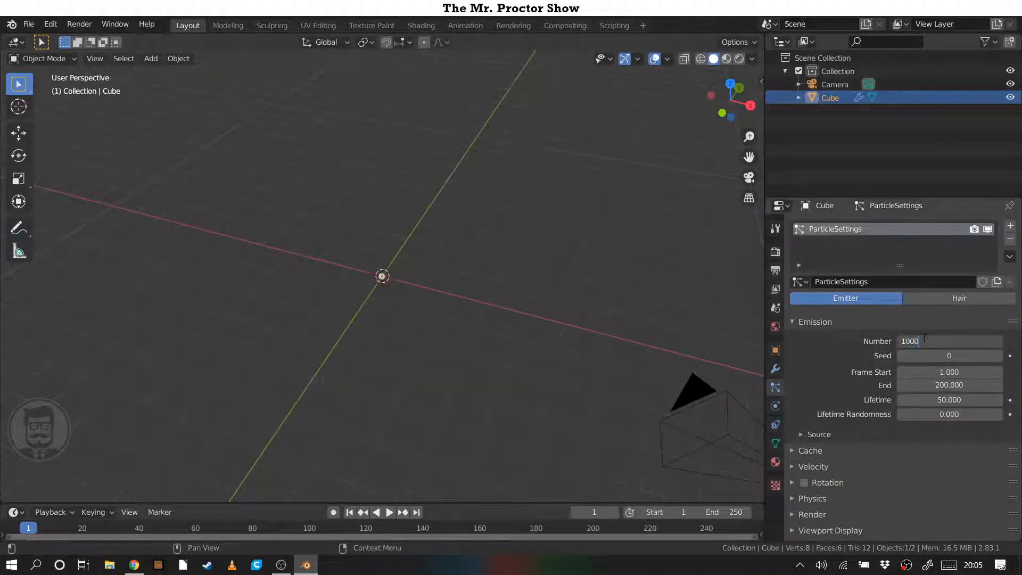
text(10000)
key(Return)
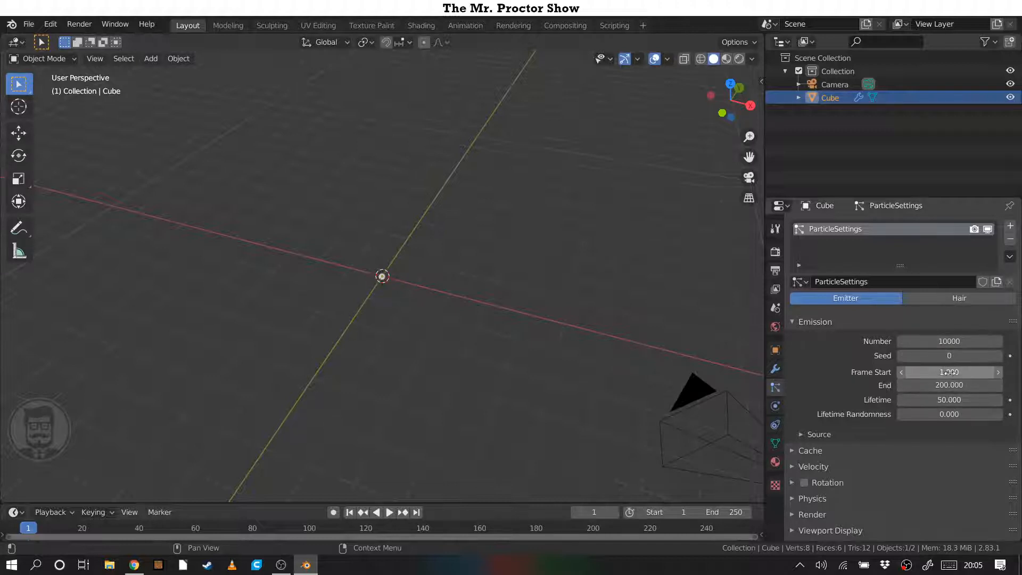
click(953, 388)
text(100)
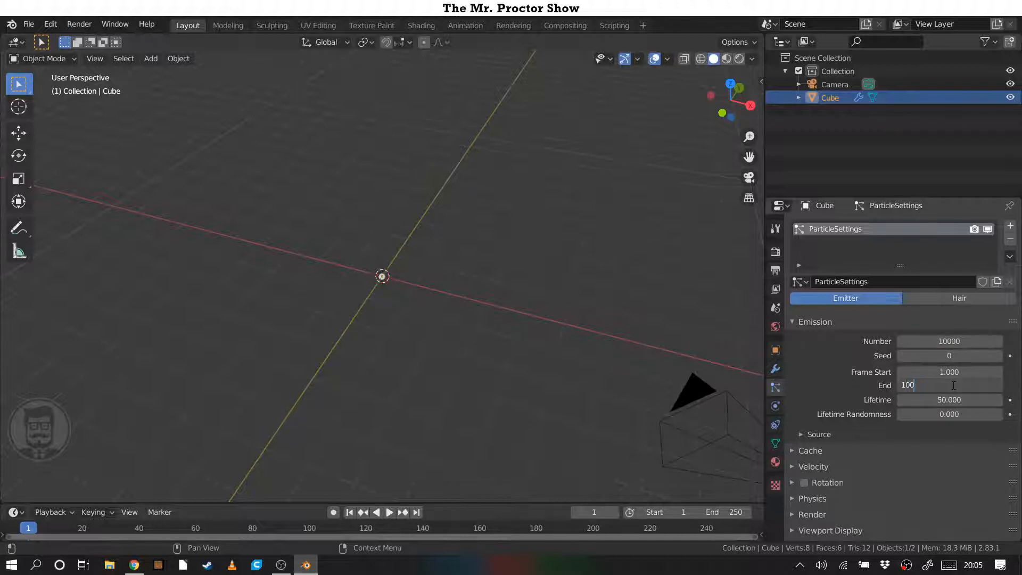
text(0)
key(Return)
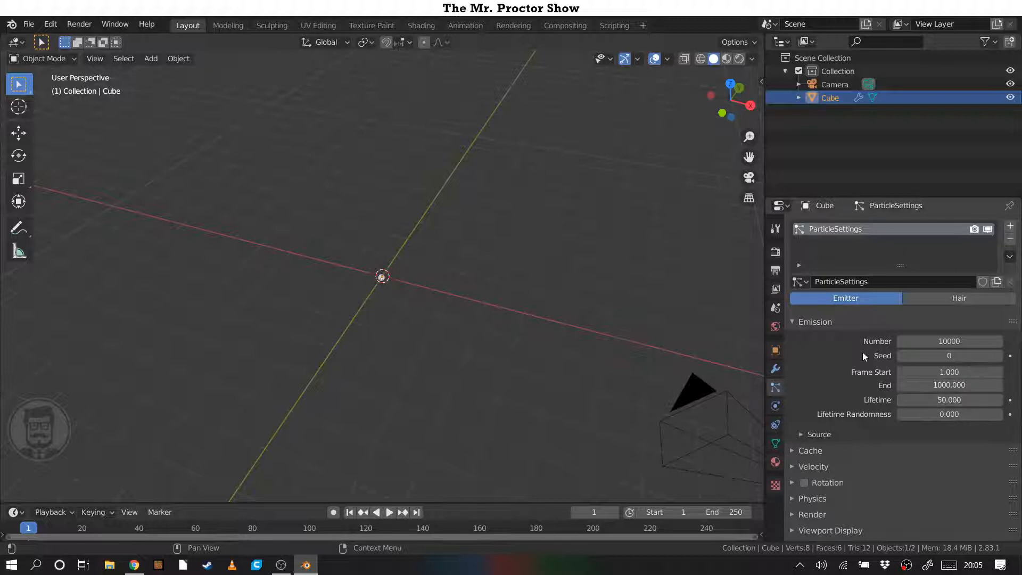
- Play the animation to examine how the cube's particles fall from different angles, and stop playback
click(390, 512)
middle_drag(387, 453, 422, 399)
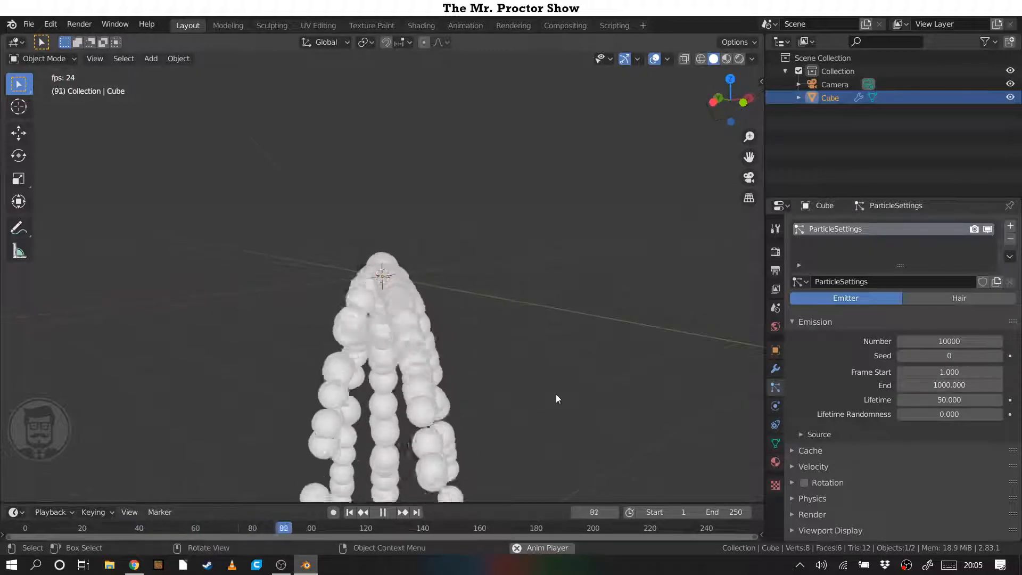
middle_drag(556, 398, 545, 358)
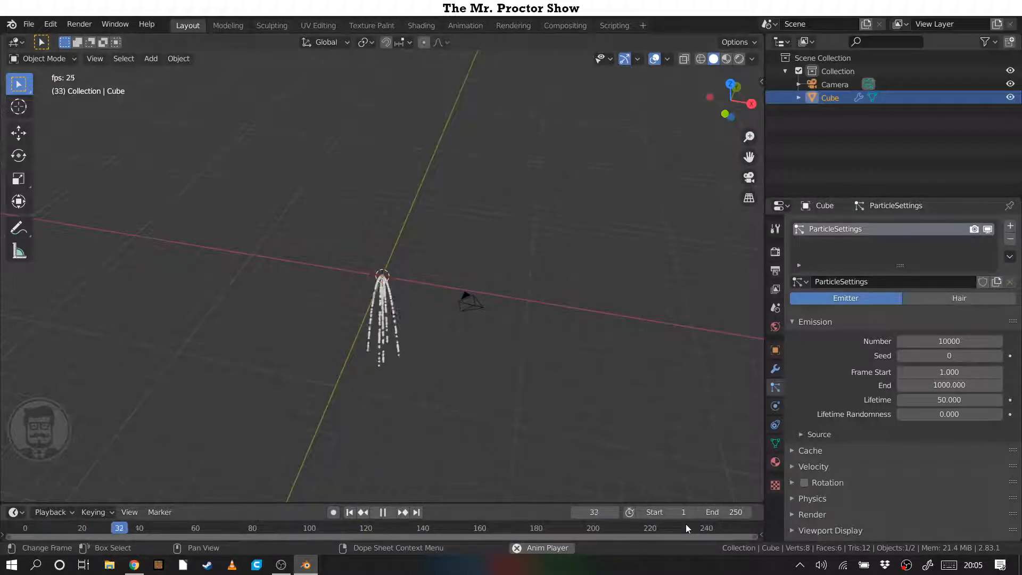
key(space)
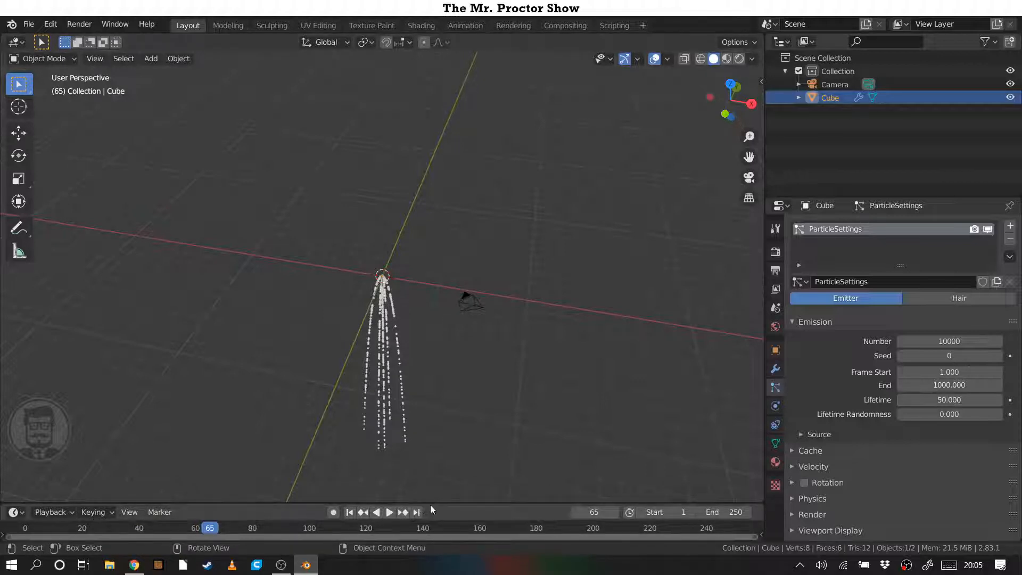
- Enlarge the timeline, set the scene's end frame to 1000, and rewind to frame 0
drag(431, 502, 433, 483)
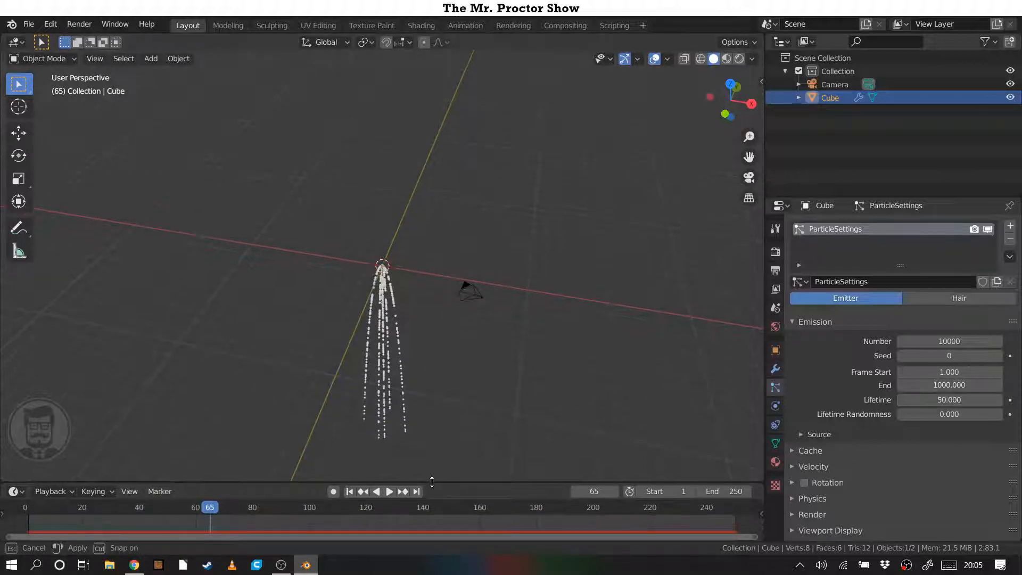
click(719, 490)
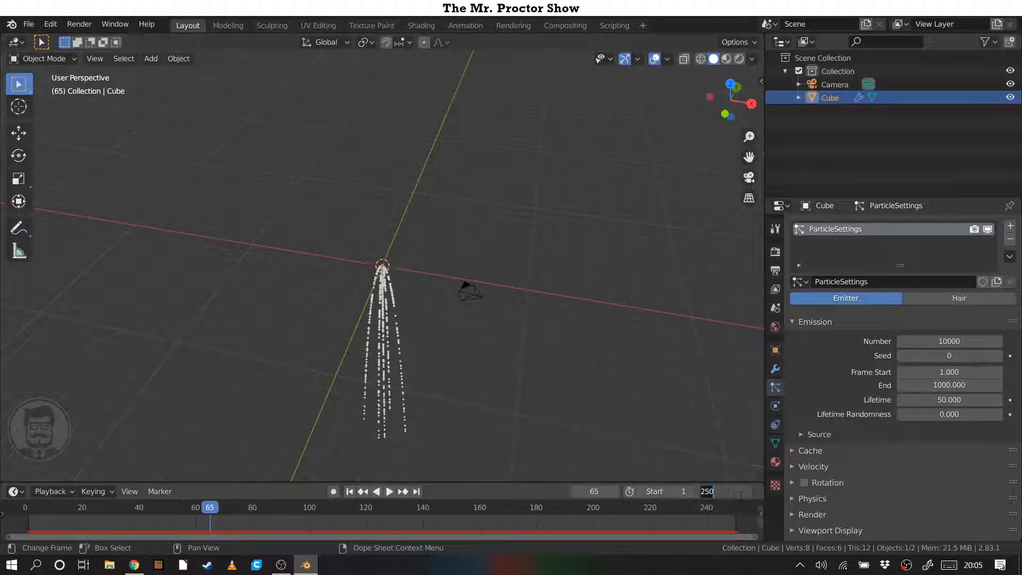
text(1000)
key(Return)
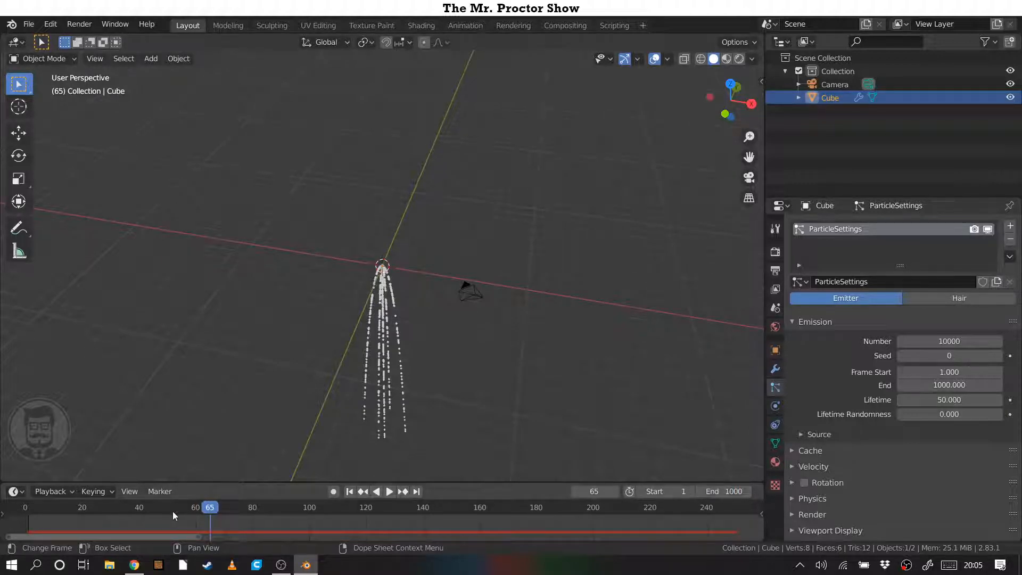
drag(173, 515, 24, 515)
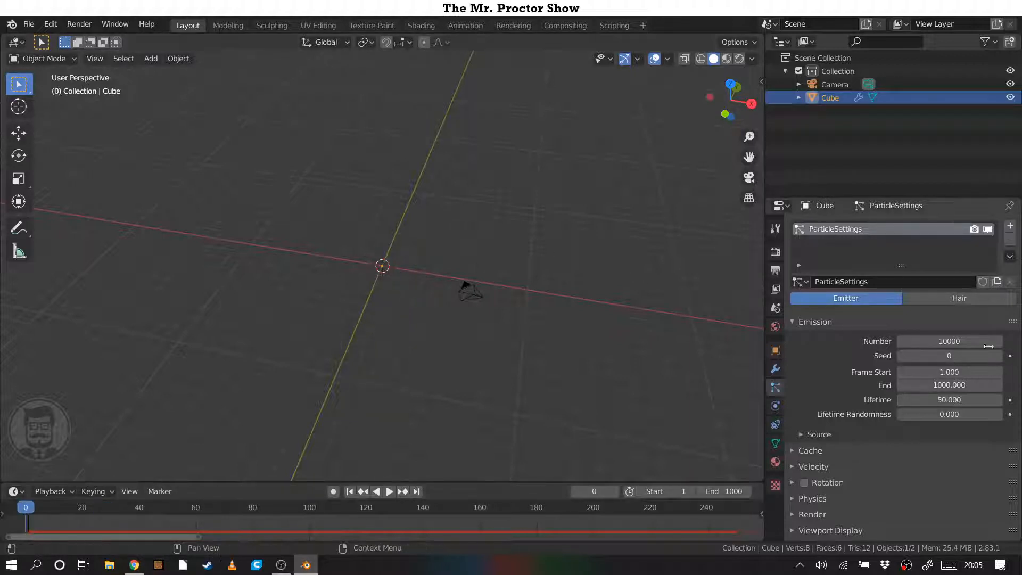
- Set the particle lifetime to 1000 frames
click(950, 400)
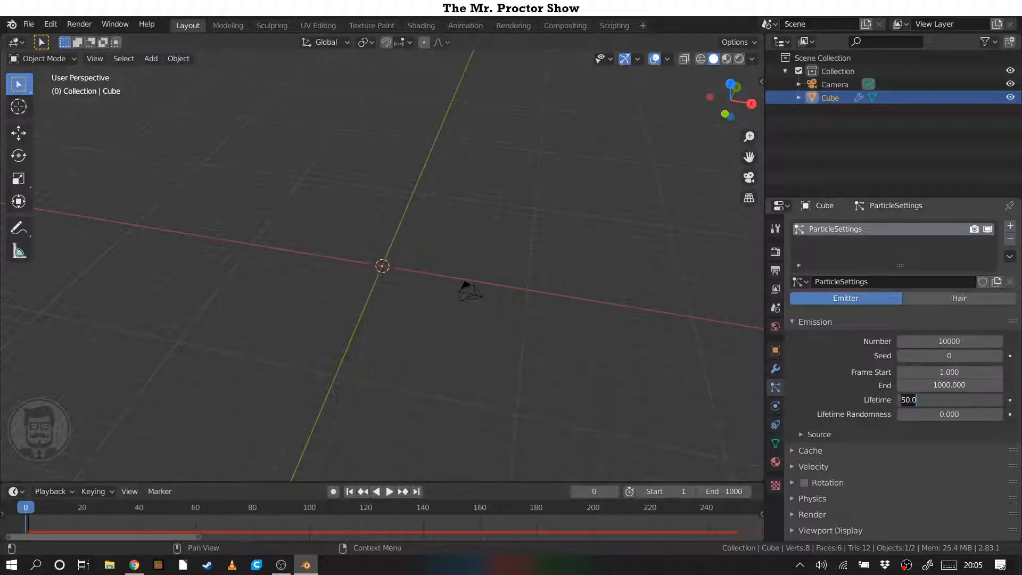
text(1000)
key(Return)
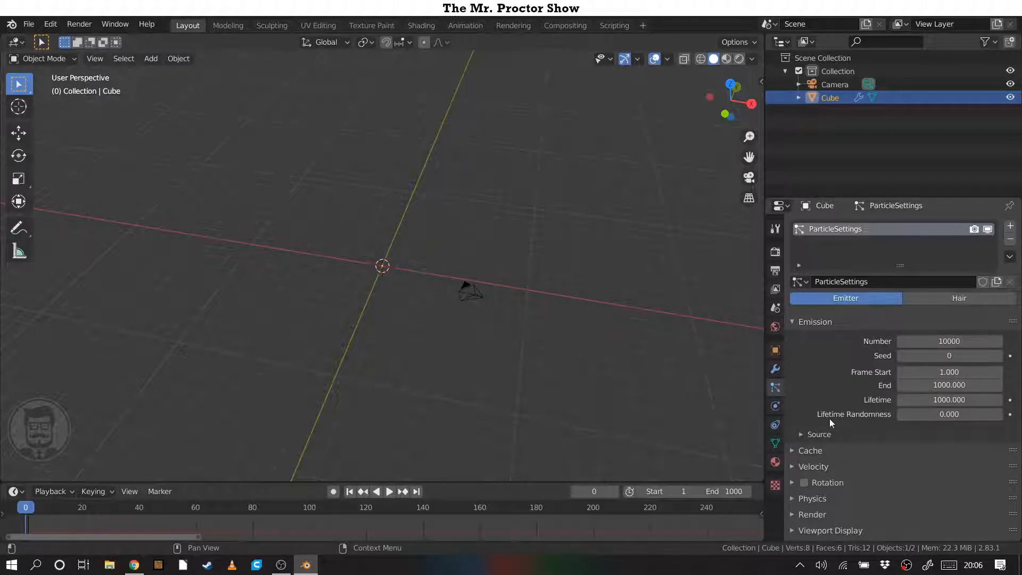
- Set the gravity field weight of the particle system to 0
scroll(829, 419, down, 5)
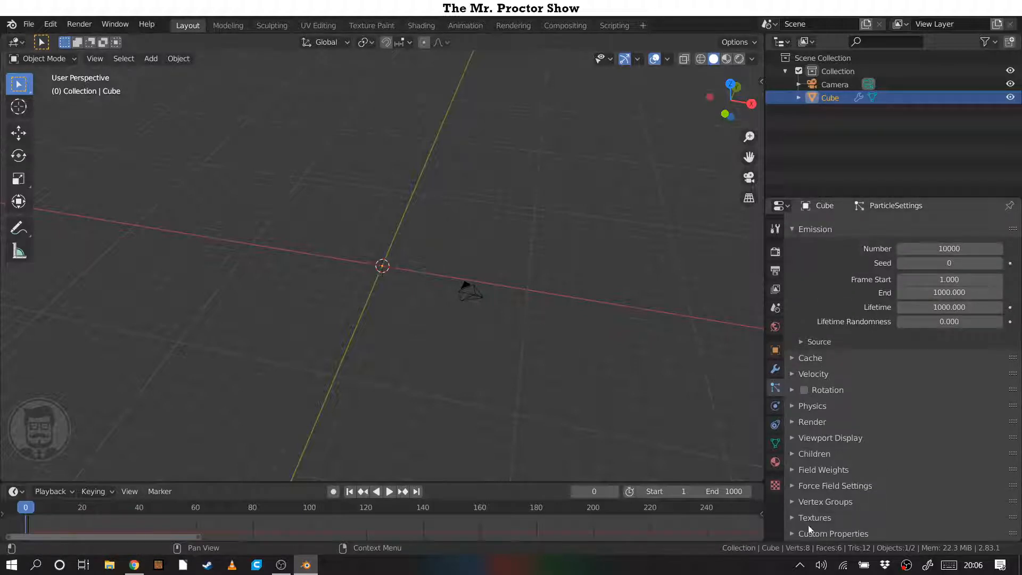
click(793, 471)
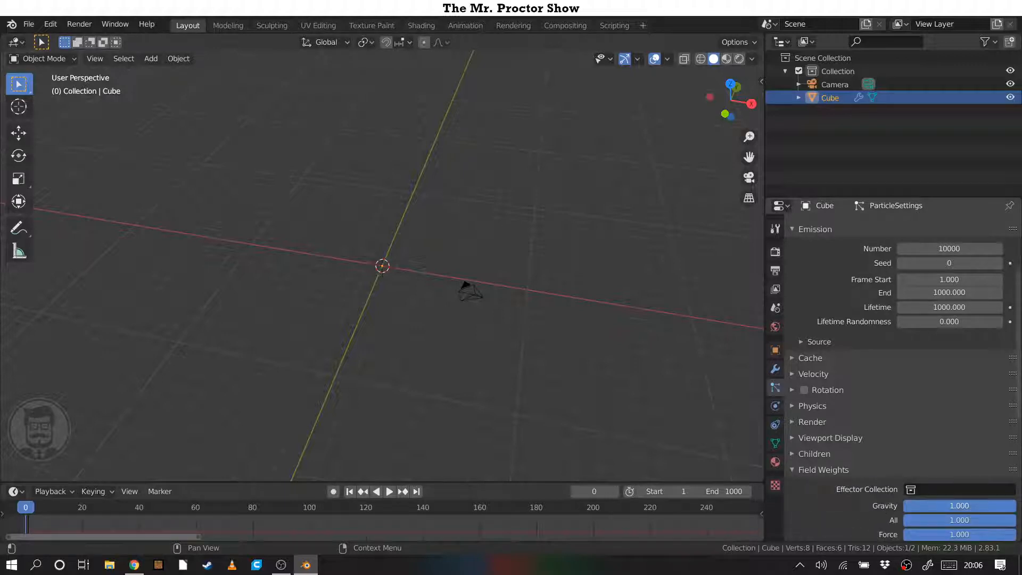
click(966, 507)
text(0)
key(Return)
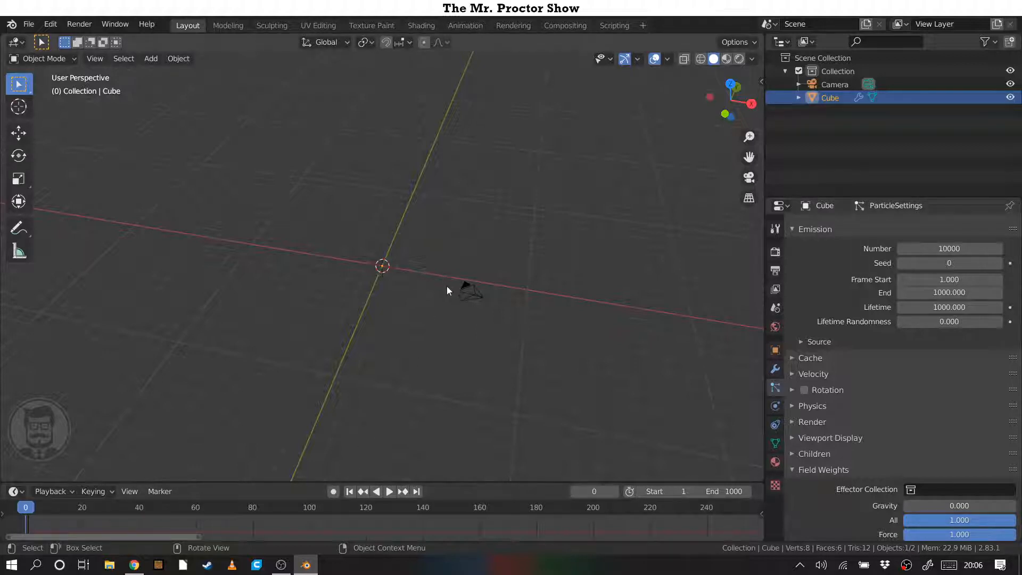
- Play the animation to examine the particle motion without gravity, and return to the first frame
key(space)
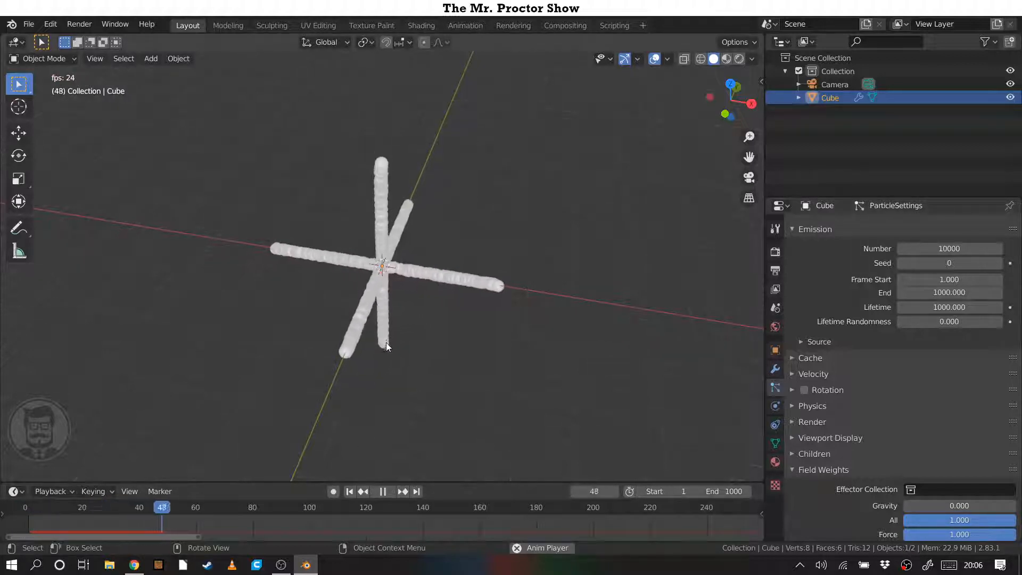
middle_drag(386, 343, 438, 296)
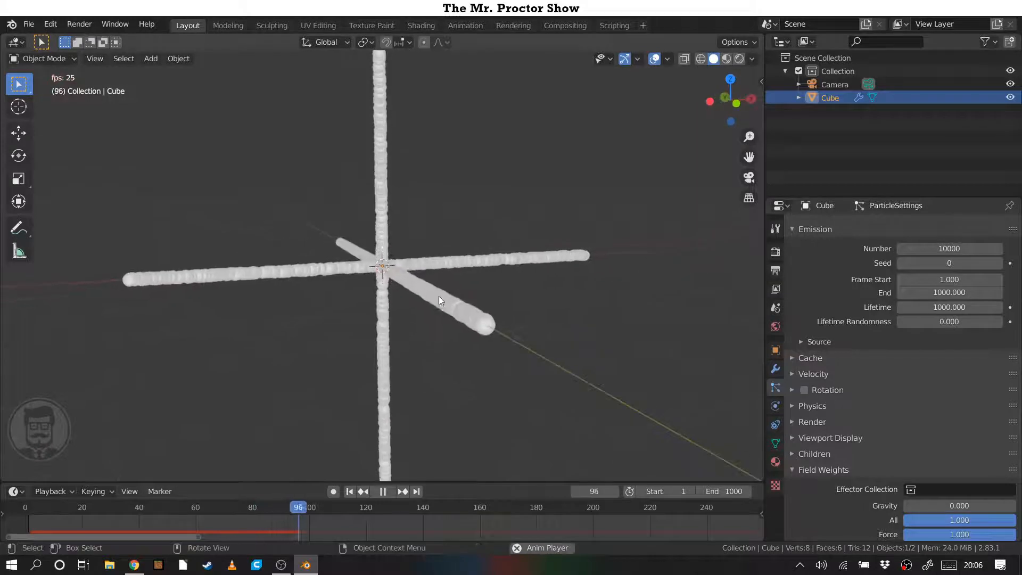
middle_drag(608, 299, 677, 401)
key(space)
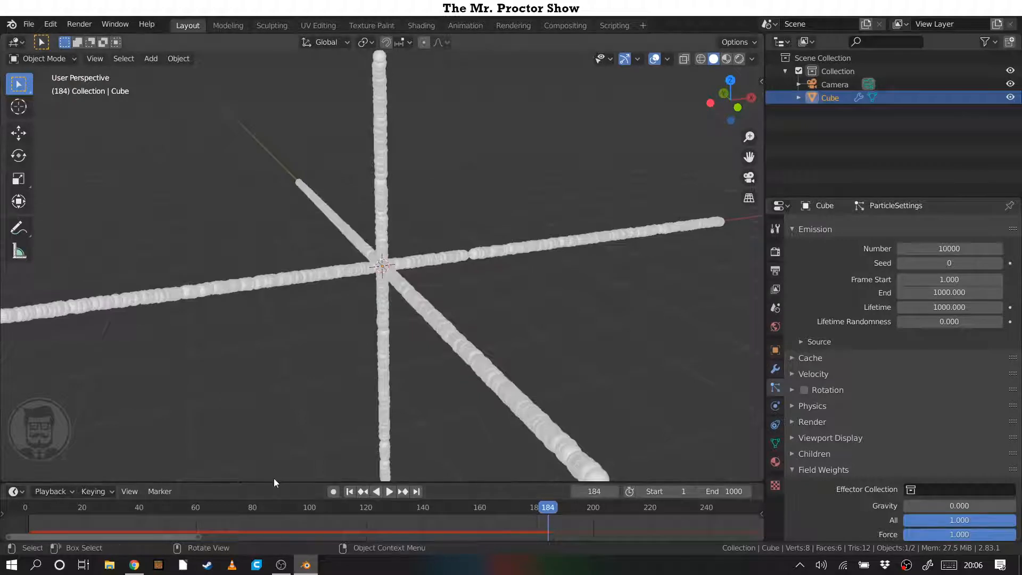
click(349, 491)
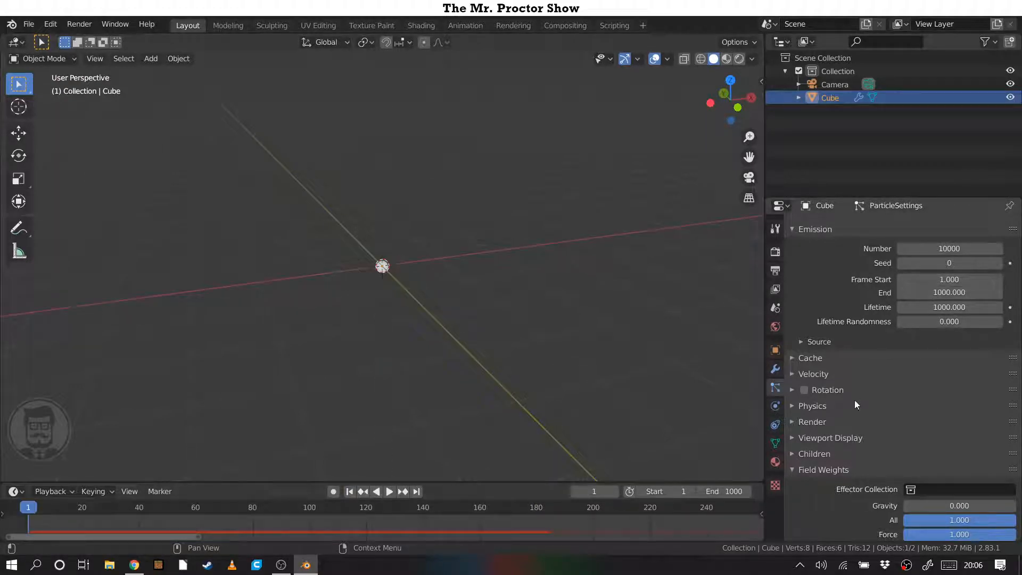
- Set the particles' normal velocity to 0 m/s
click(804, 375)
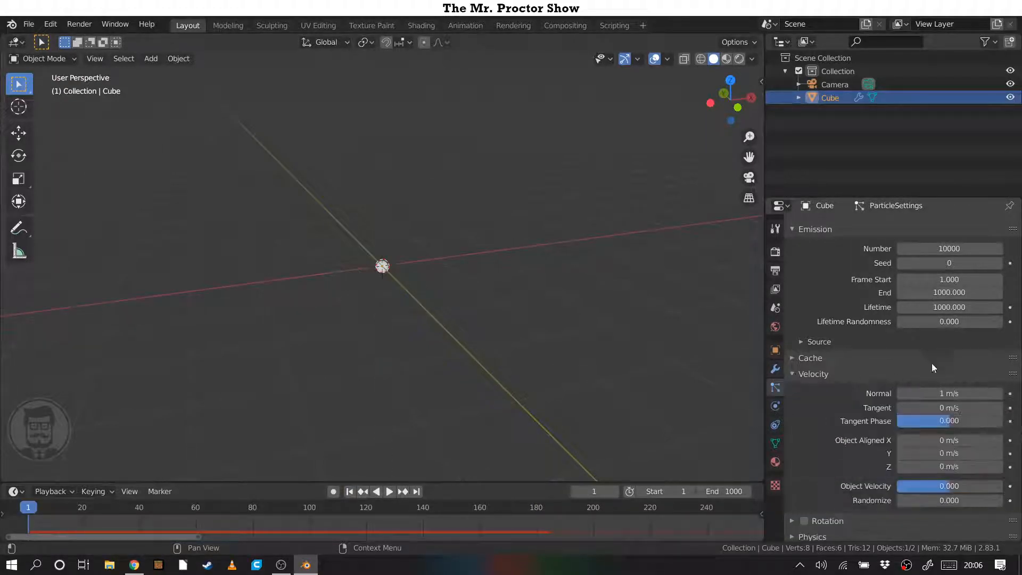
click(952, 393)
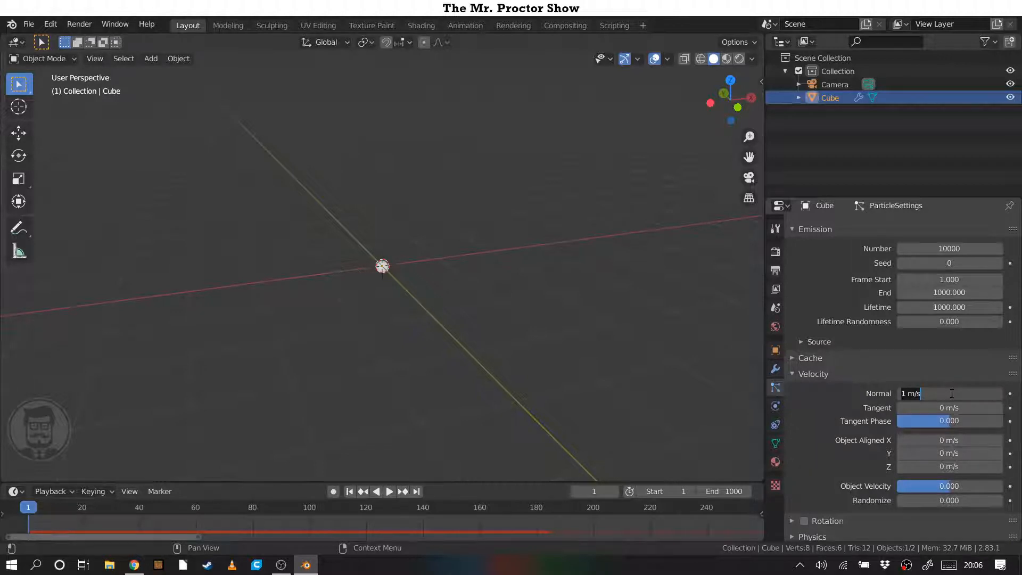
text(0)
key(Return)
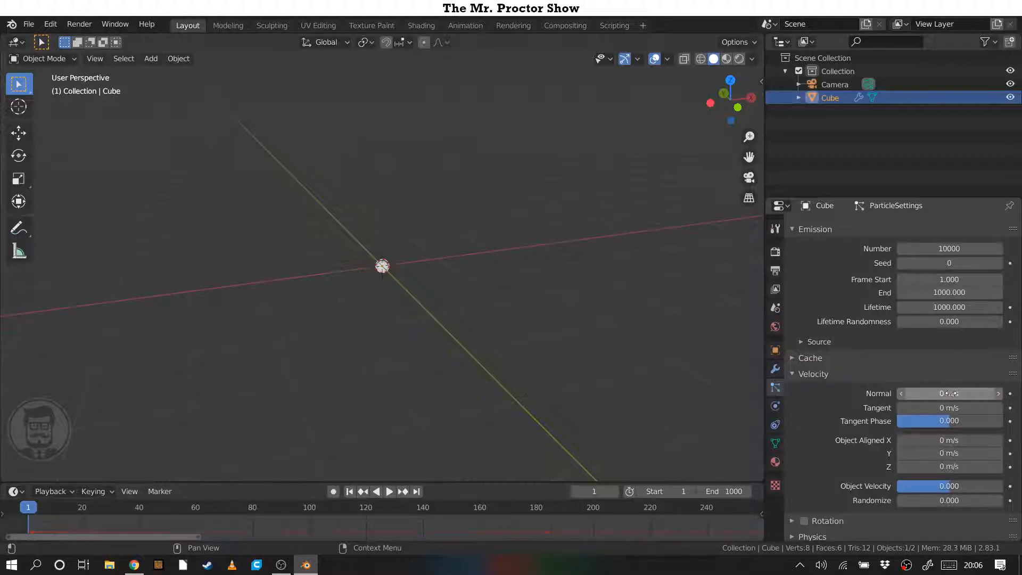
- Change the Emit From option in the particle system's emission source settings
scroll(921, 334, down, 3)
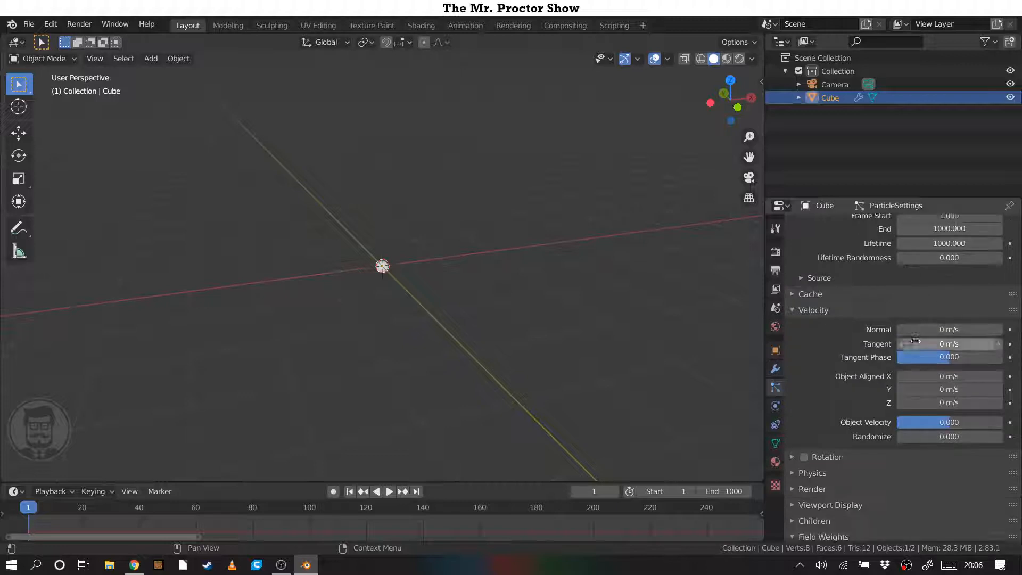
scroll(915, 339, down, 2)
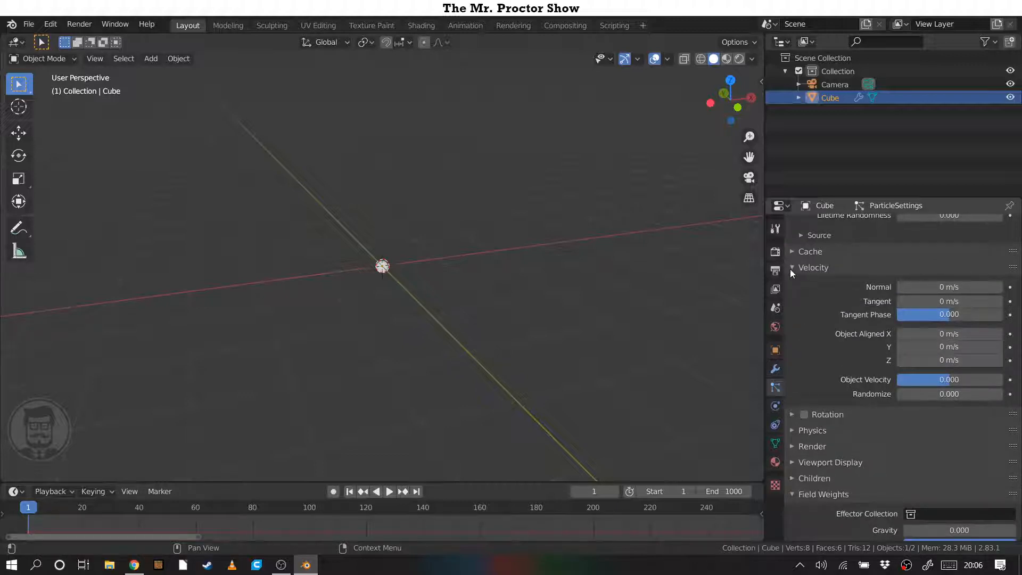
scroll(813, 317, up, 9)
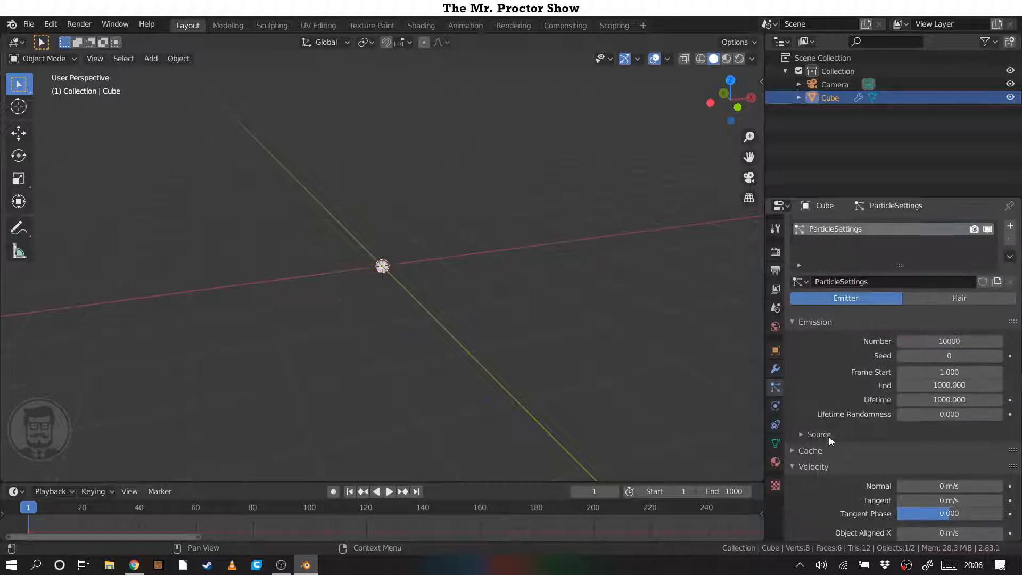
click(800, 434)
scroll(836, 372, down, 3)
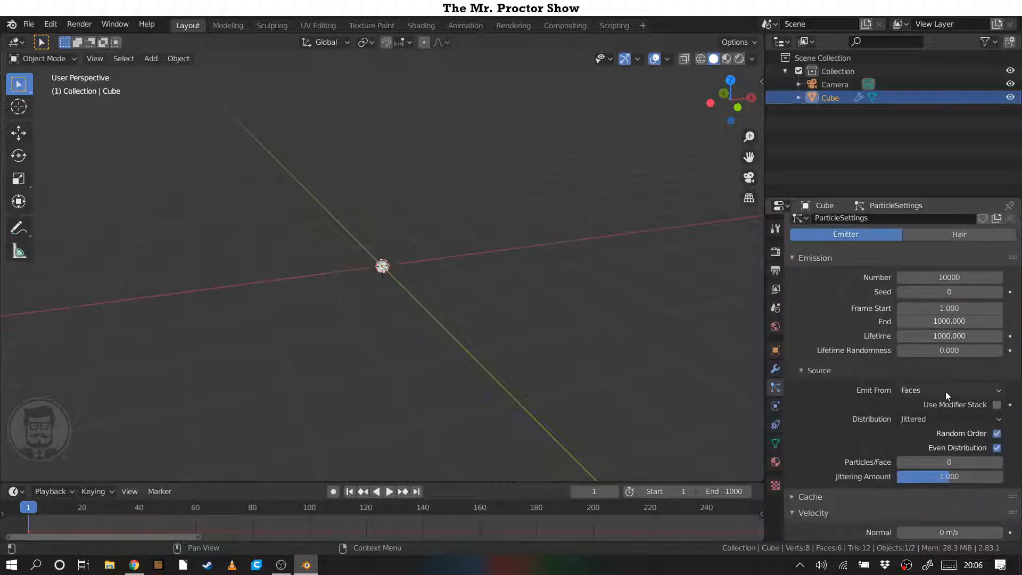
click(946, 390)
click(935, 434)
click(816, 370)
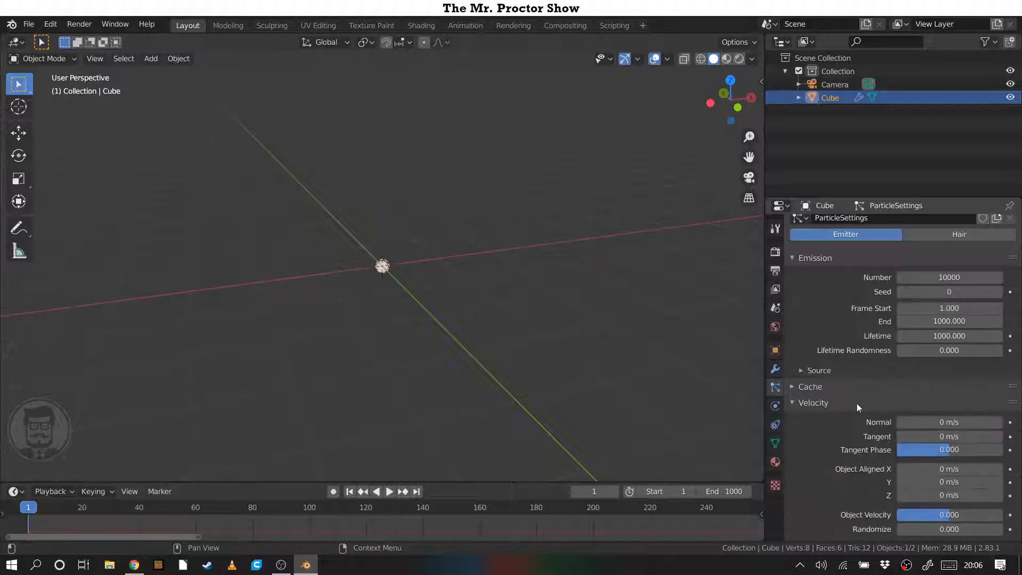
- Play the animation to examine the stationary particle cluster around the cube, stop, and view it from farther away
click(389, 490)
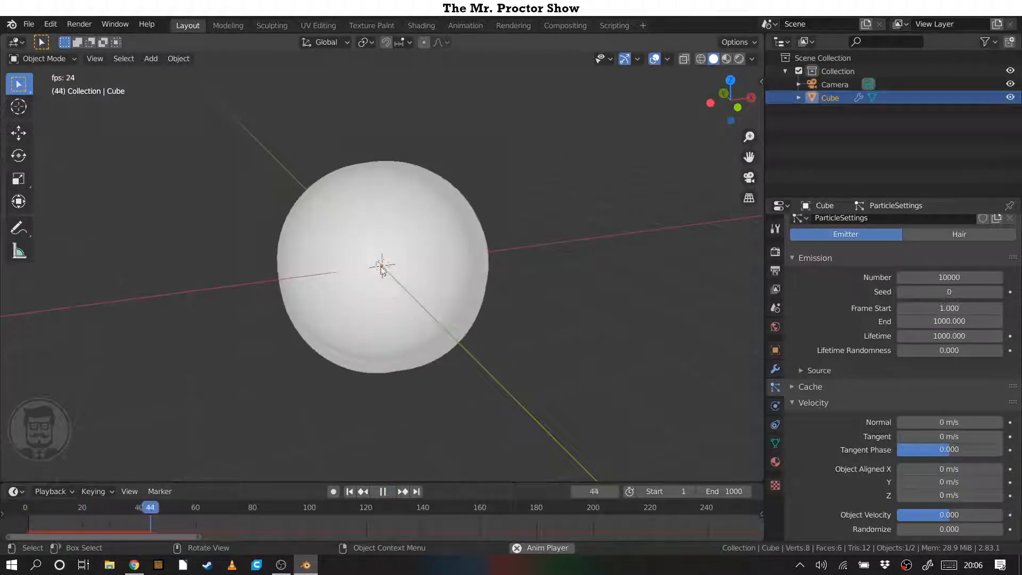
click(389, 491)
scroll(491, 369, down, 11)
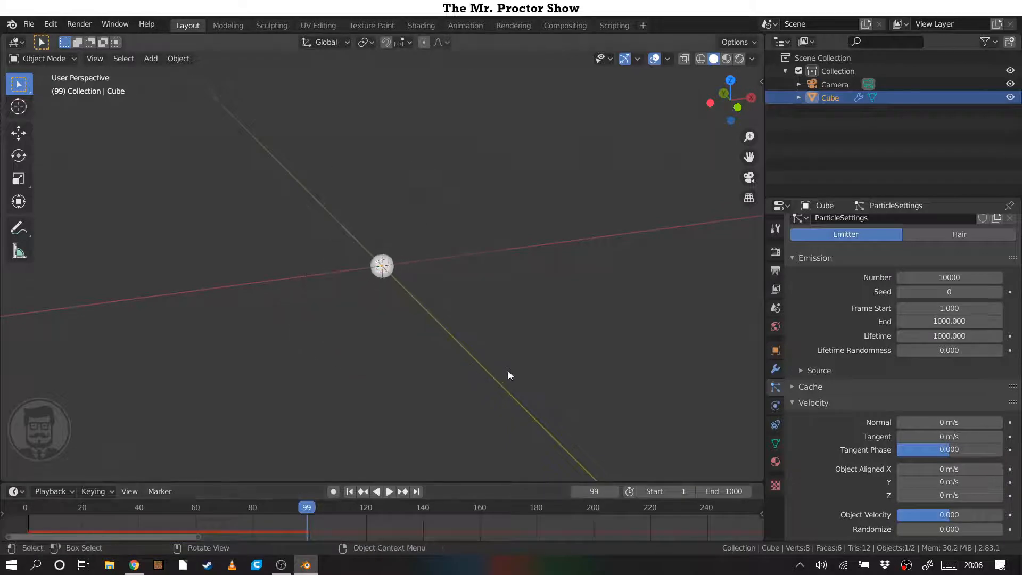
- Return to frame 1 and insert a Location keyframe on the cube
scroll(490, 341, down, 5)
click(351, 491)
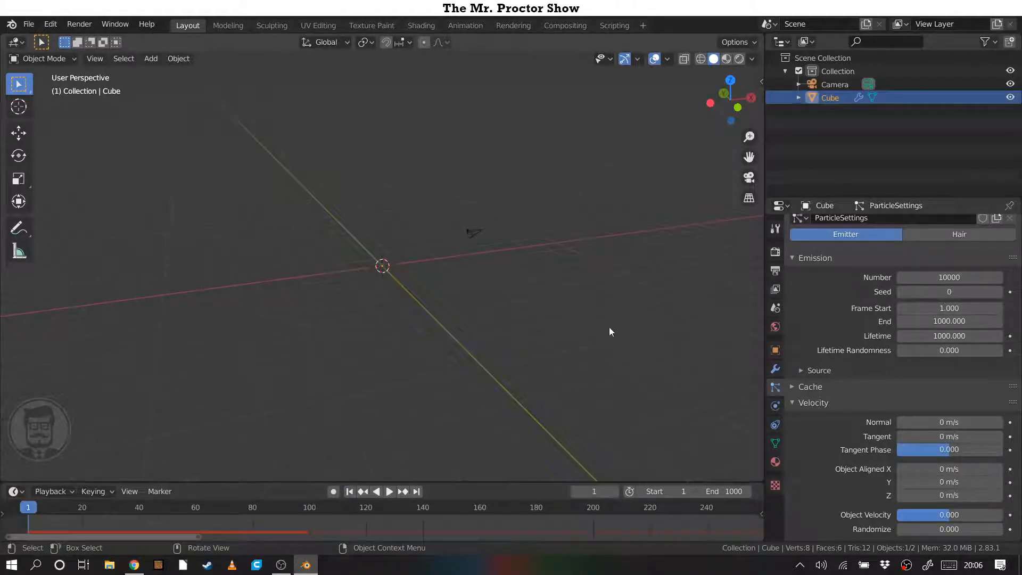
middle_drag(610, 331, 530, 302)
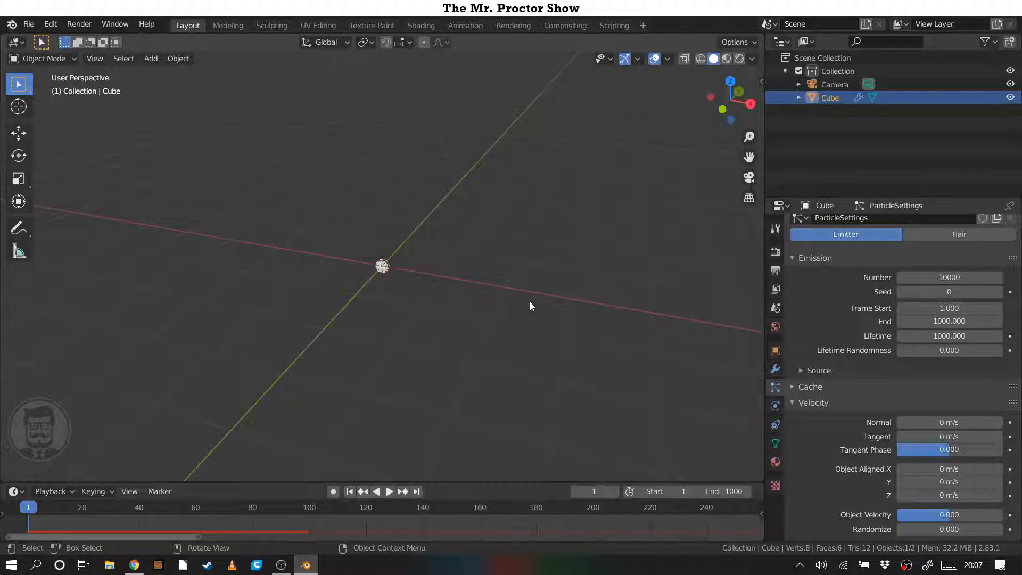
key(i)
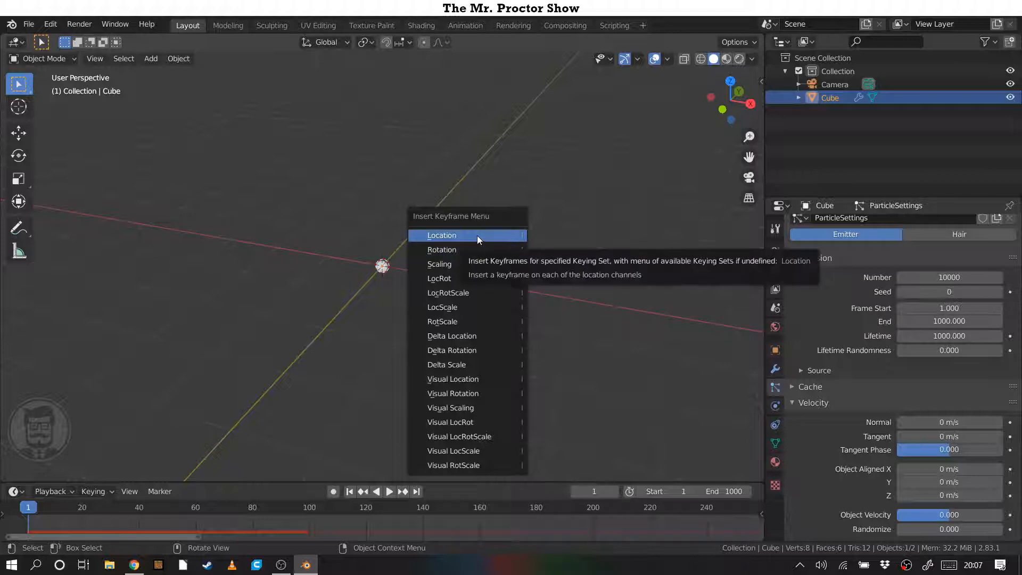
click(477, 235)
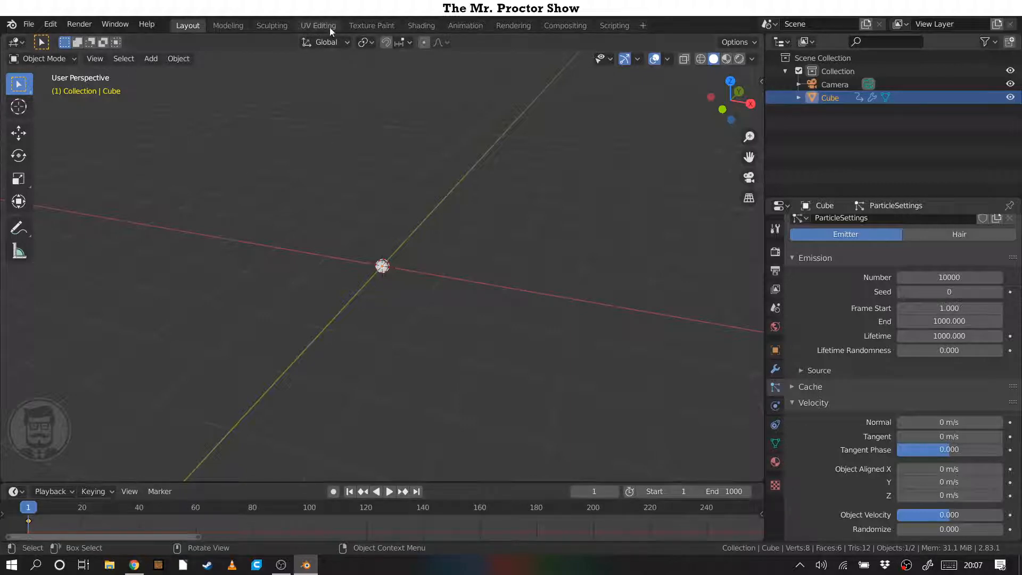
- Switch to the Animation workspace, turn a widened camera view into a Graph Editor, and expand the cube's Object Transforms channels
click(464, 25)
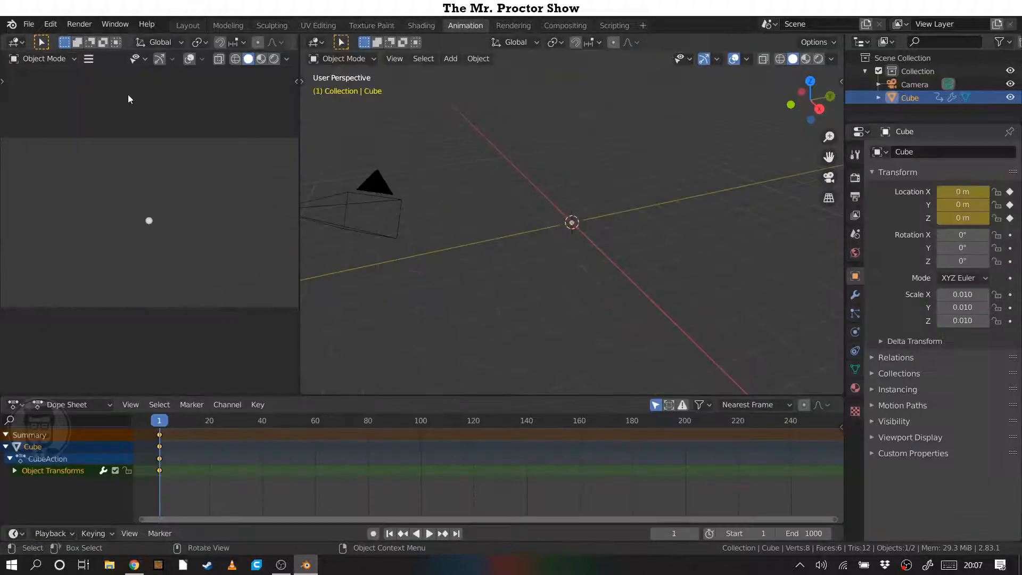
drag(300, 117, 449, 120)
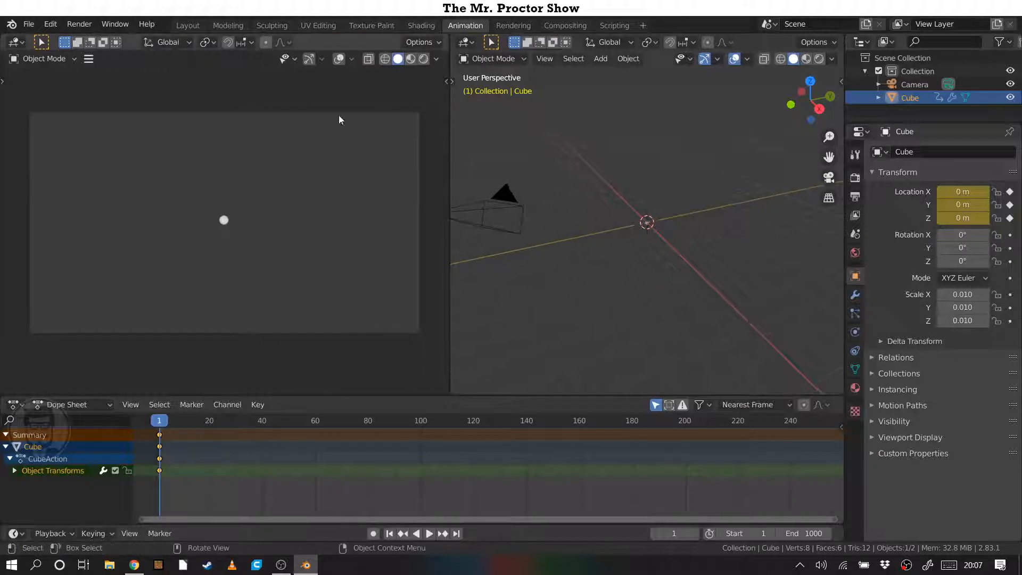
click(16, 43)
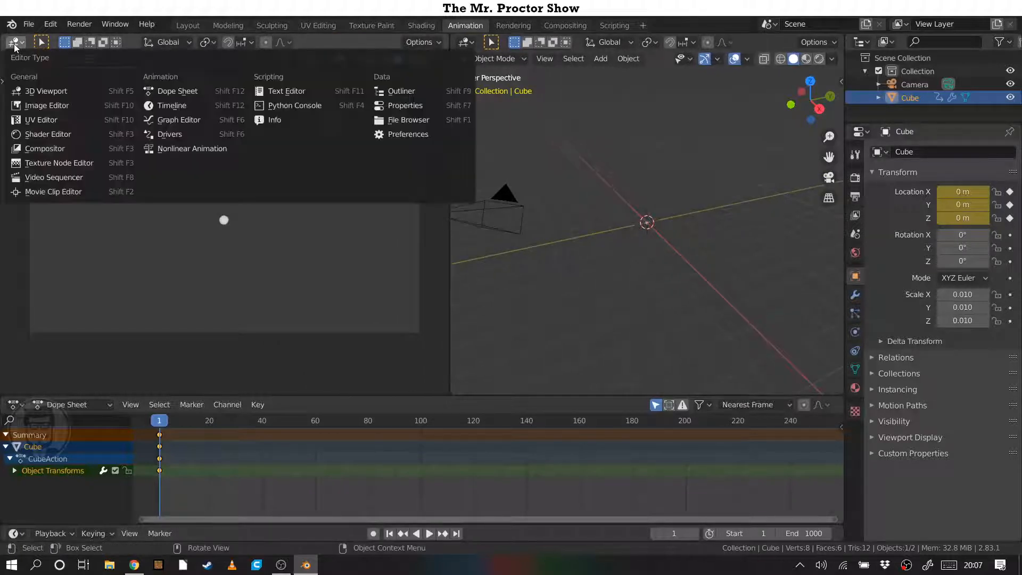
click(190, 124)
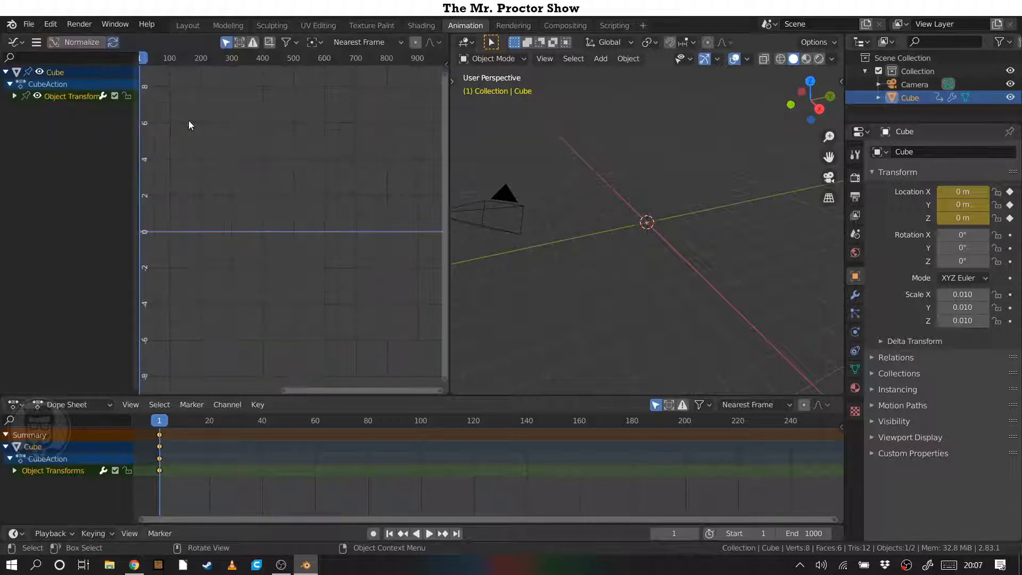
click(14, 96)
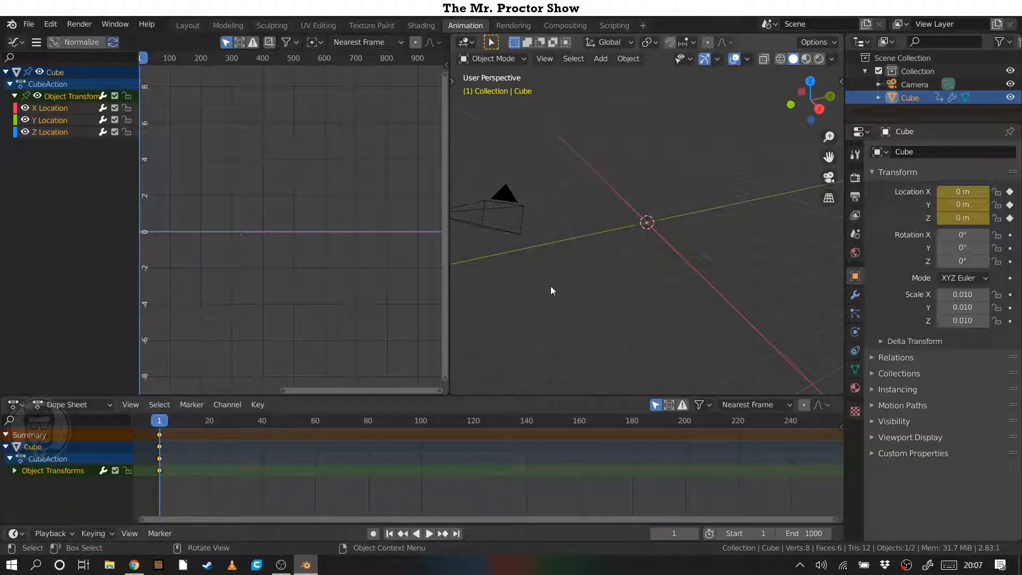
middle_drag(551, 286, 661, 240)
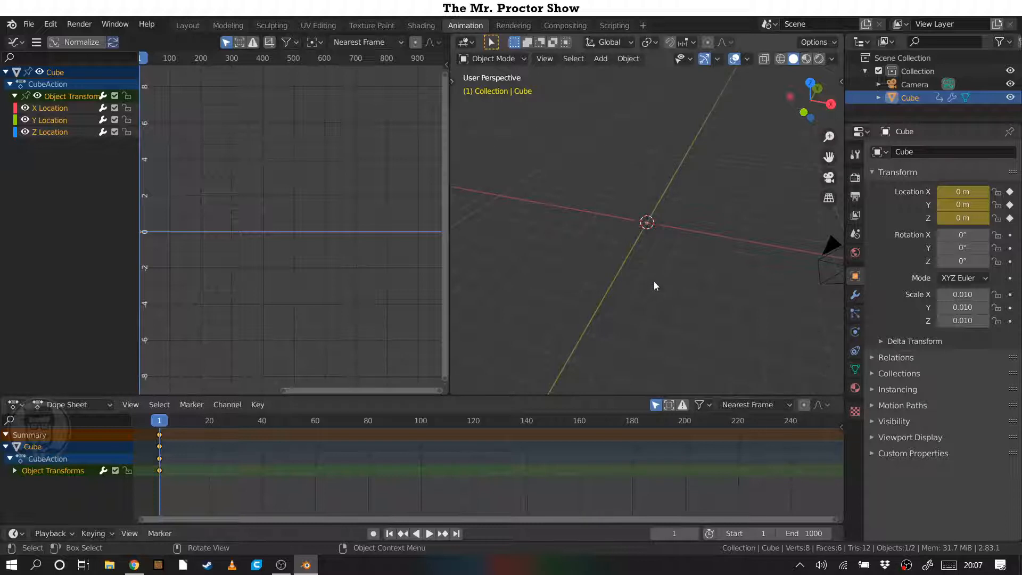
- Add a Built-In Function modifier with the Sine function to the cube's Y Location curve
click(52, 121)
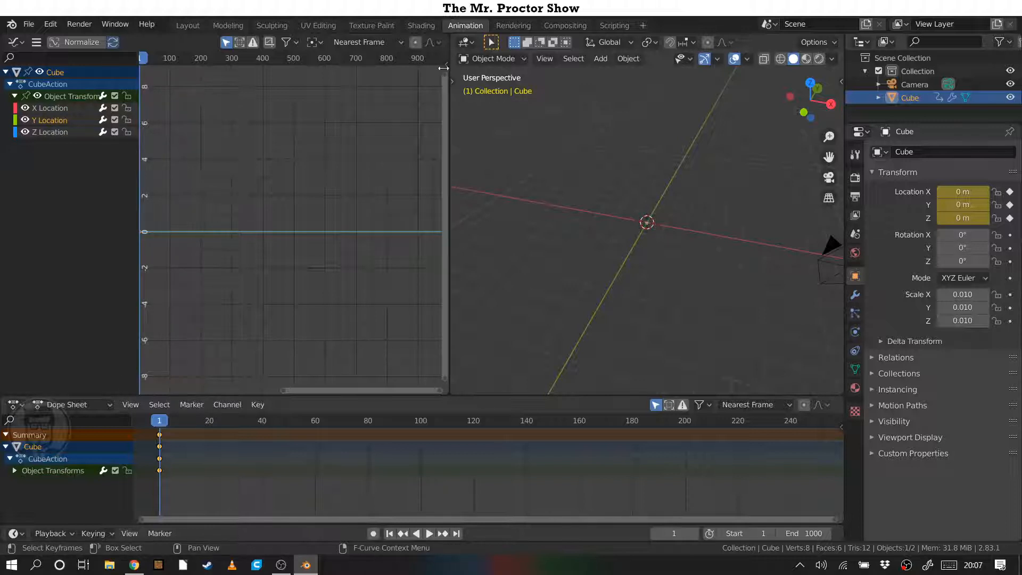
key(n)
key(n)
key(n)
key(n)
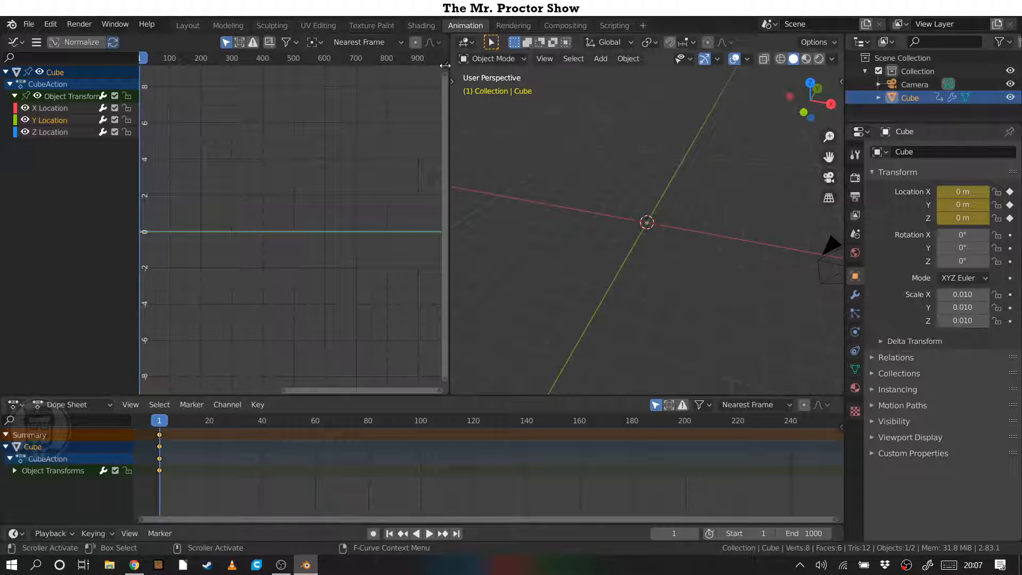
key(n)
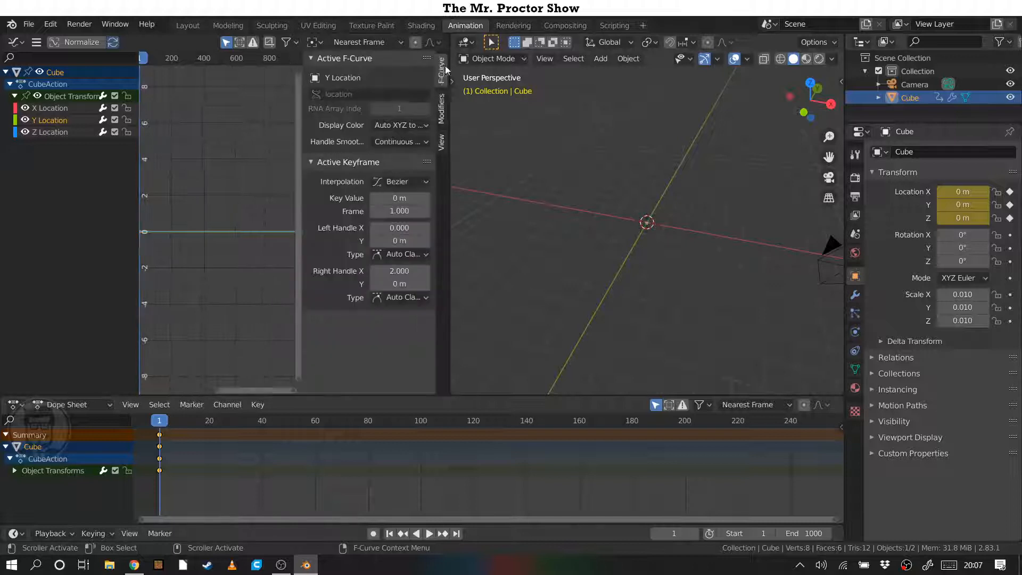
click(441, 109)
click(368, 78)
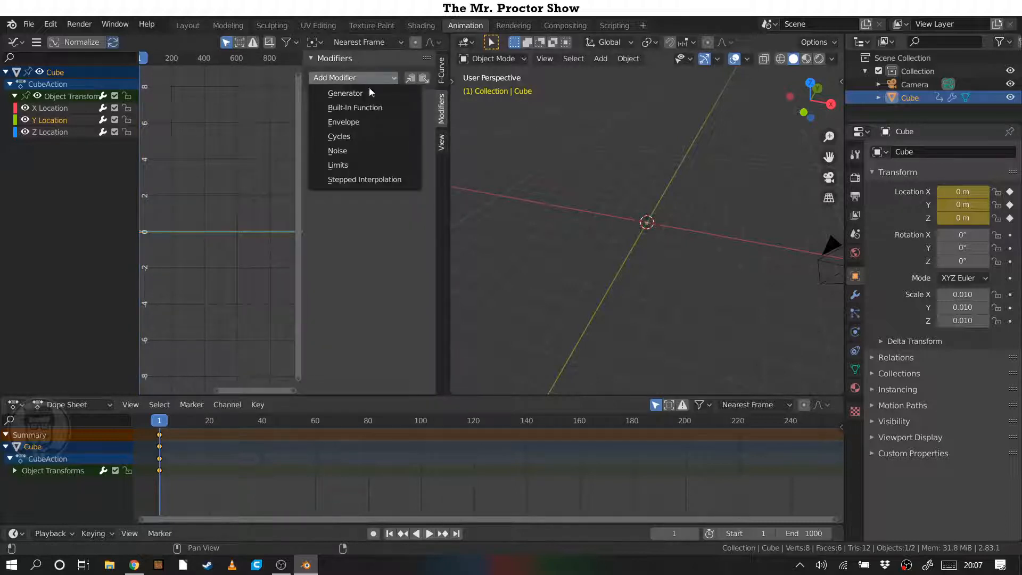
click(371, 107)
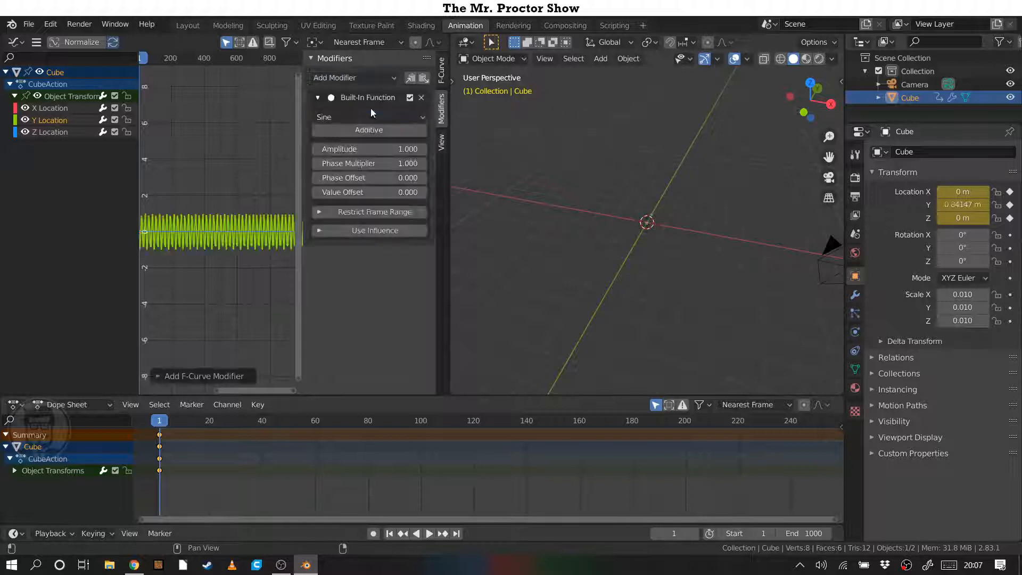
- Examine the Y Location curve up close, and play the animation twice from the viewport to check the particles emitted along the Y axis
scroll(215, 282, up, 12)
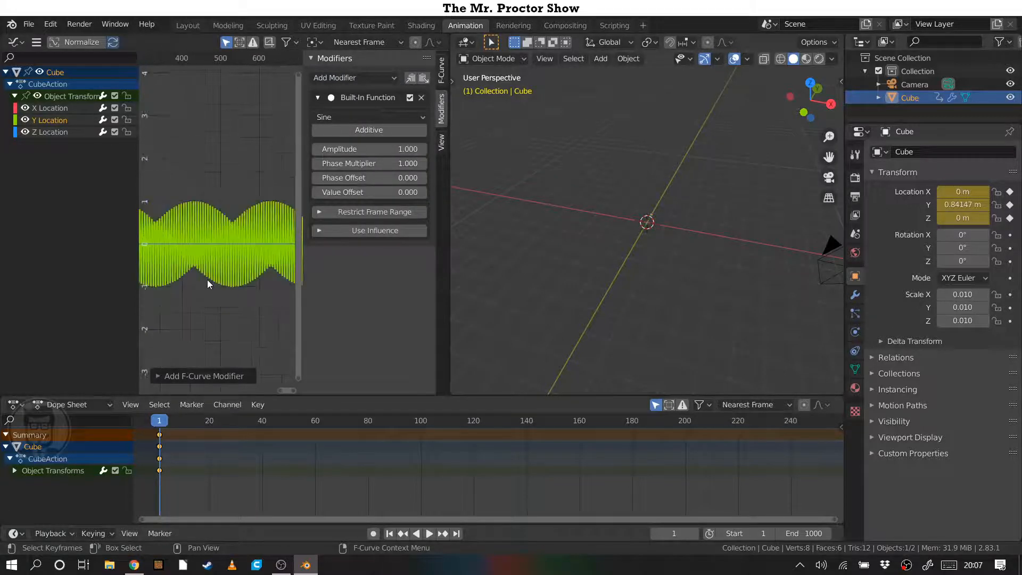
middle_drag(205, 288, 170, 273)
scroll(219, 247, down, 12)
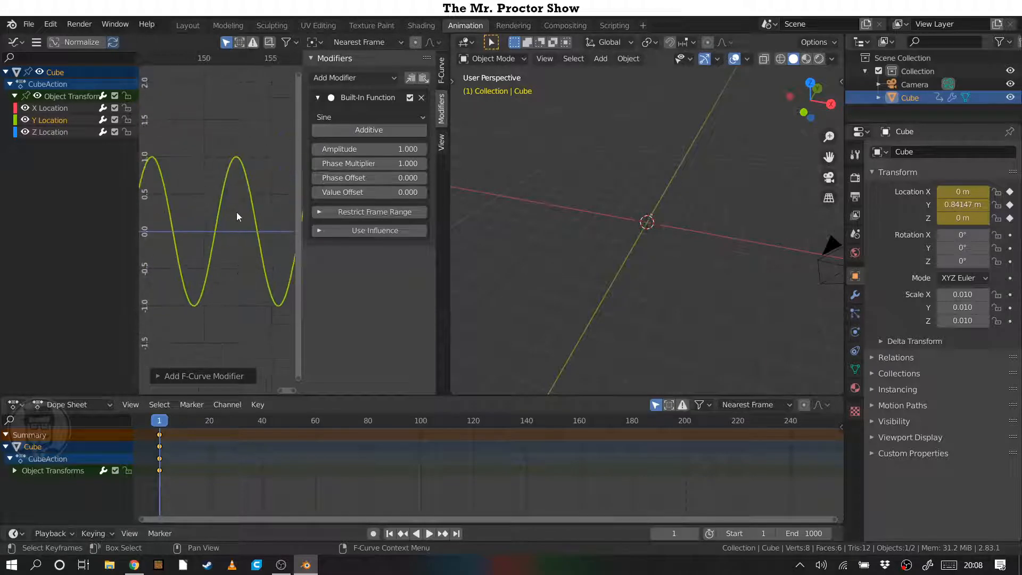
key(space)
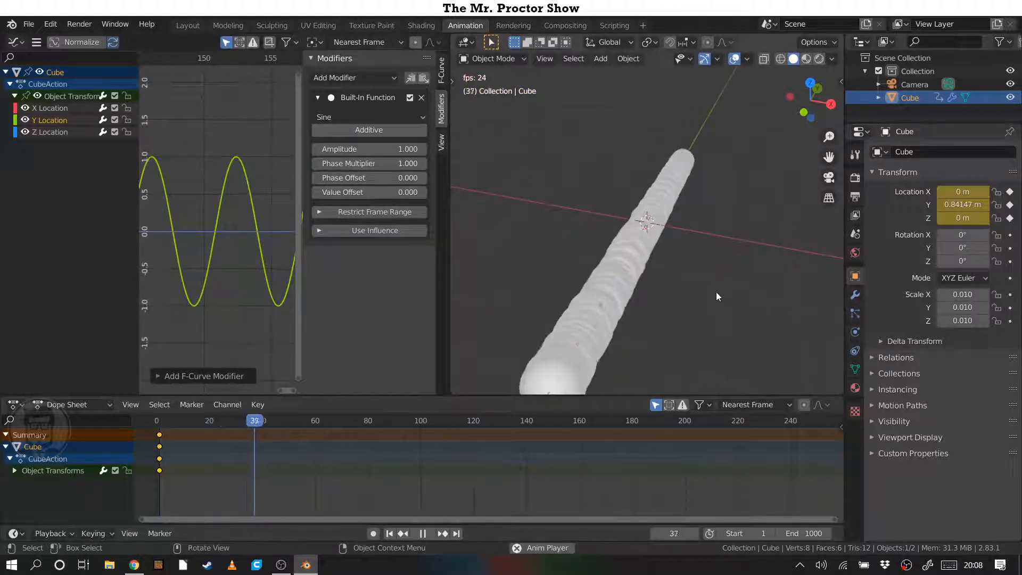
key(space)
mouse_move(708, 286)
middle_down()
mouse_move(689, 293)
mouse_move(713, 280)
middle_up()
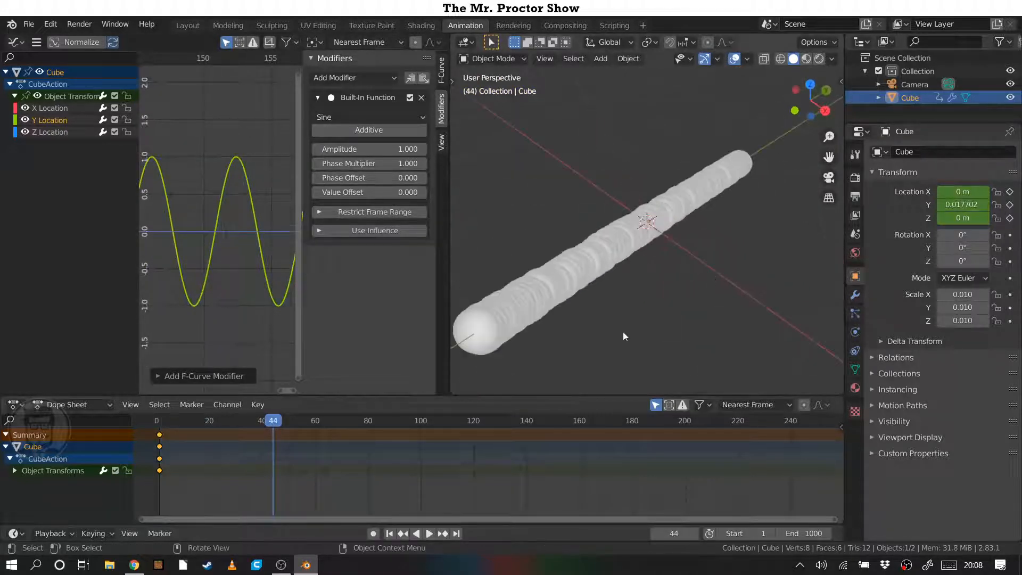
click(389, 533)
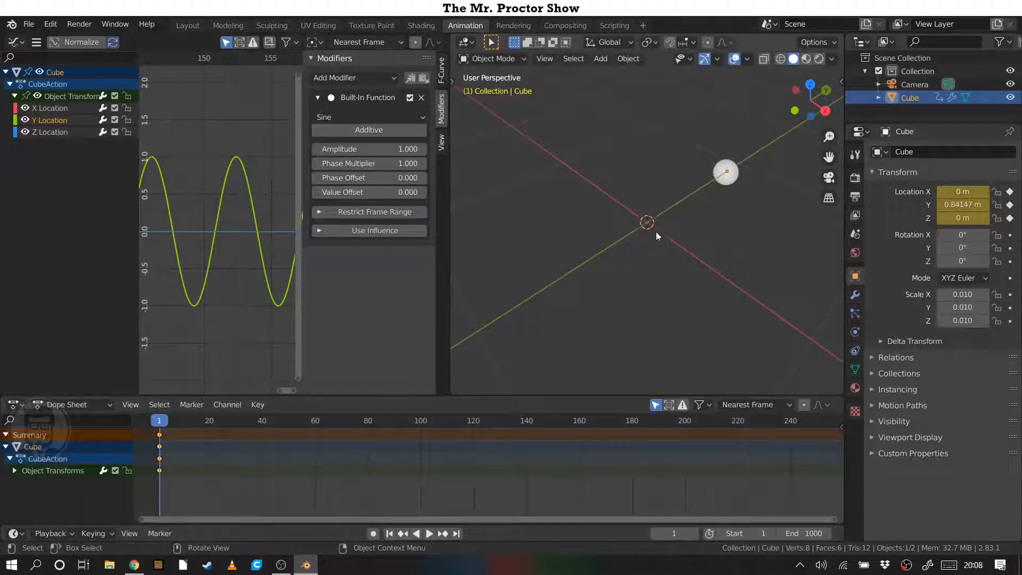
key(space)
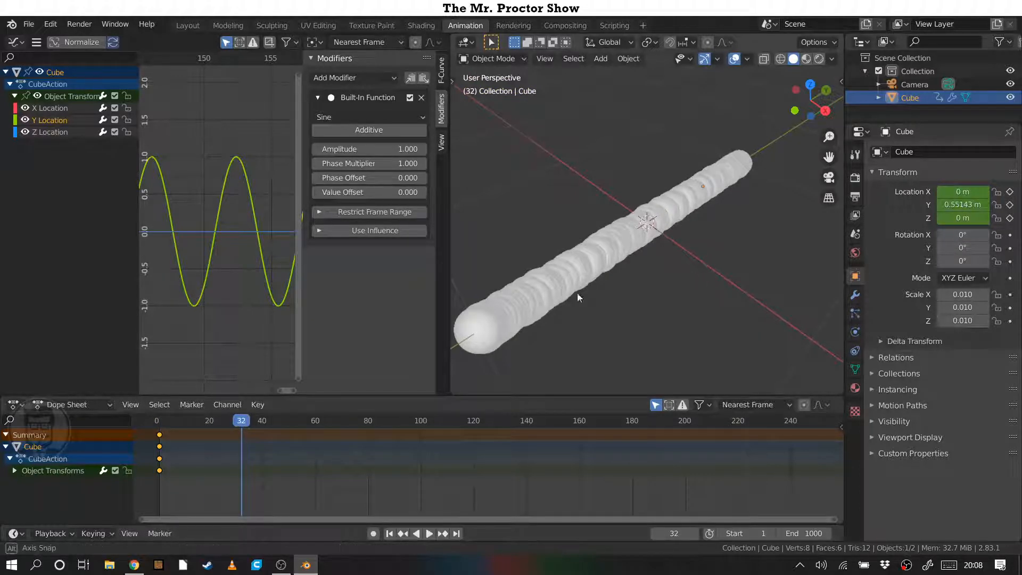
middle_drag(577, 292, 712, 288)
scroll(700, 278, down, 3)
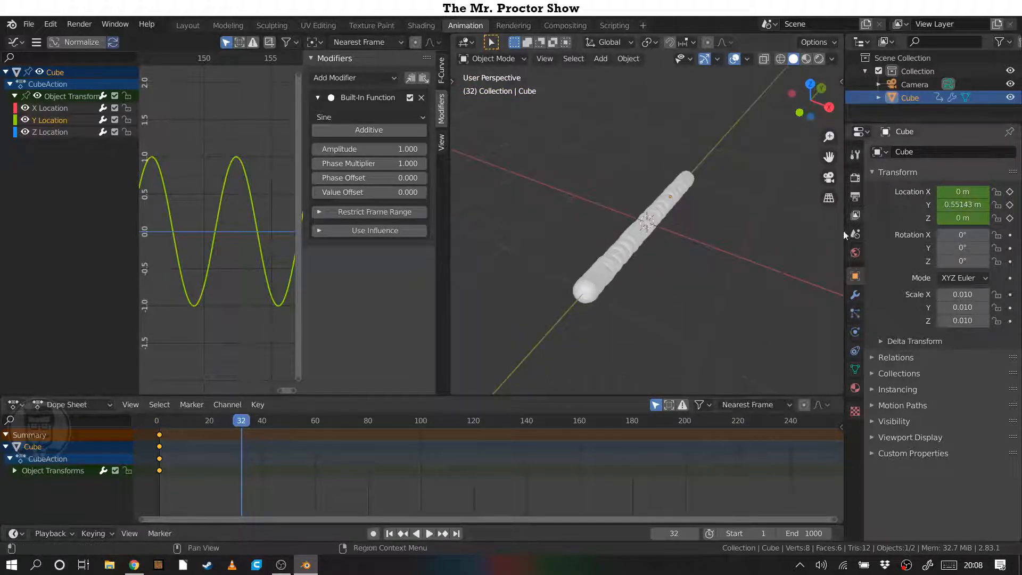
- Set the particles' Object Aligned X velocity to 10 m/s
click(855, 314)
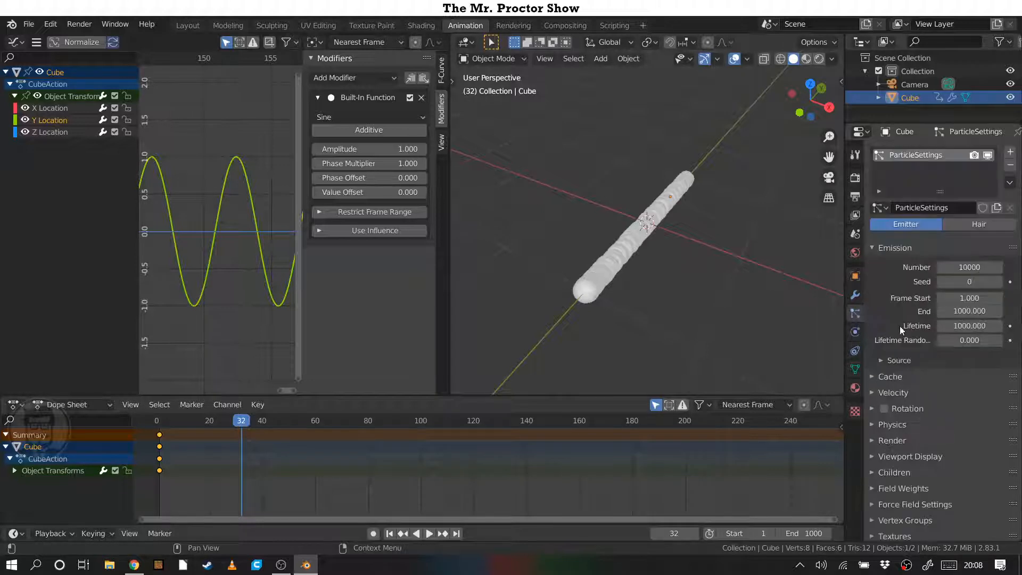
click(870, 394)
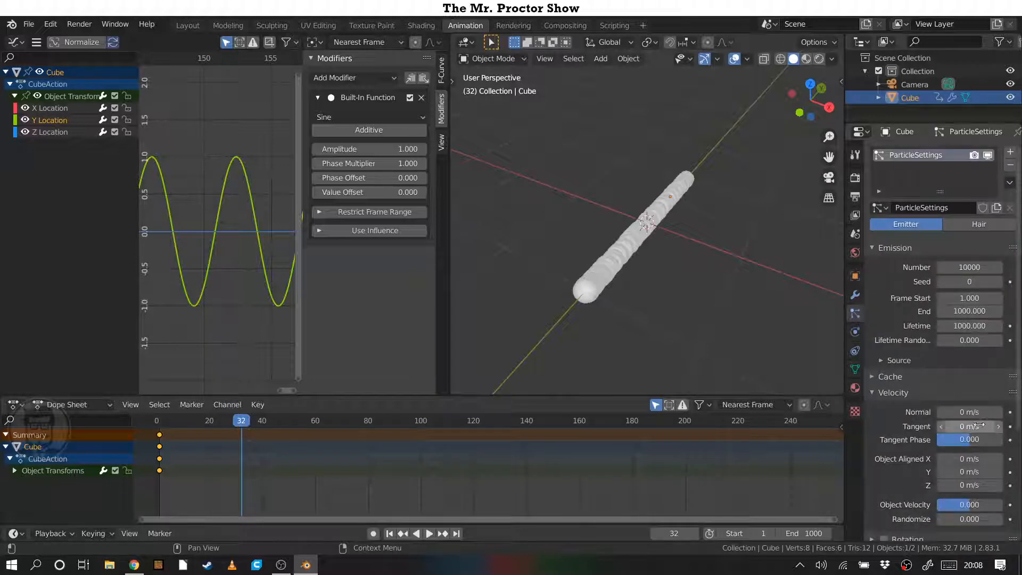
scroll(953, 392, down, 6)
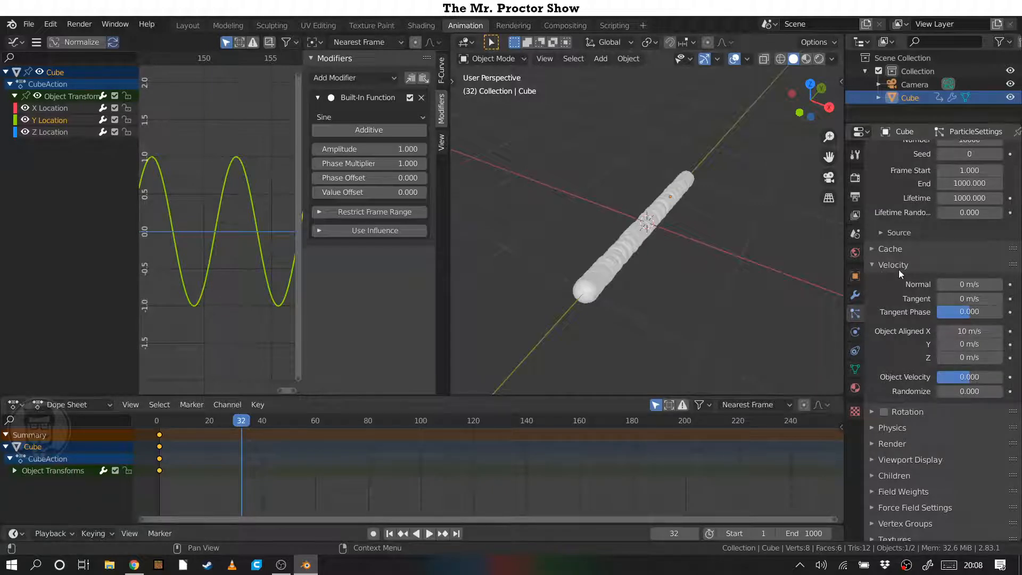
- Play the animation from the first frame and examine the particle trail along the X axis from several angles
mouse_move(757, 300)
middle_down()
mouse_move(661, 273)
mouse_move(759, 277)
mouse_move(751, 288)
middle_up()
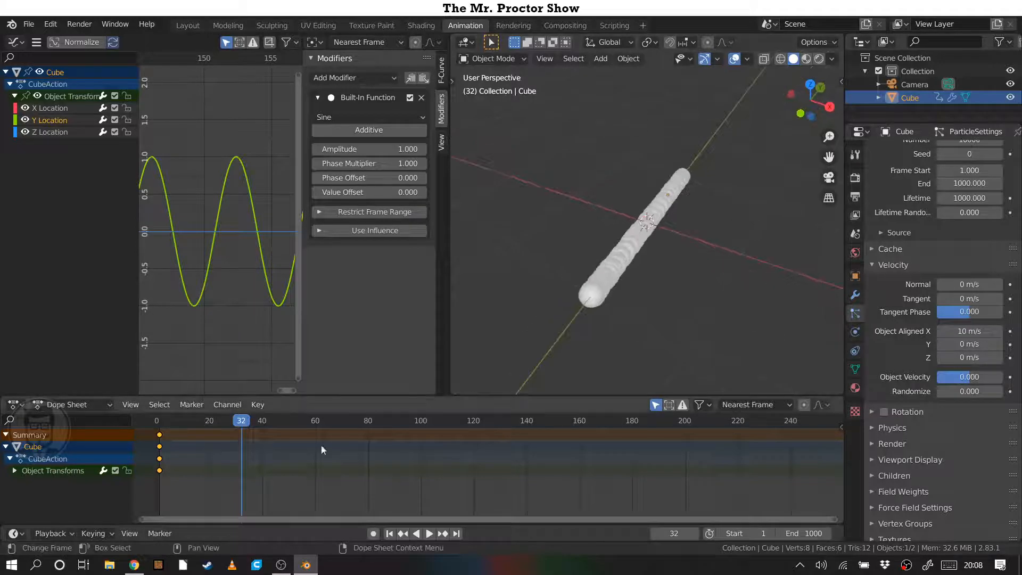
click(389, 533)
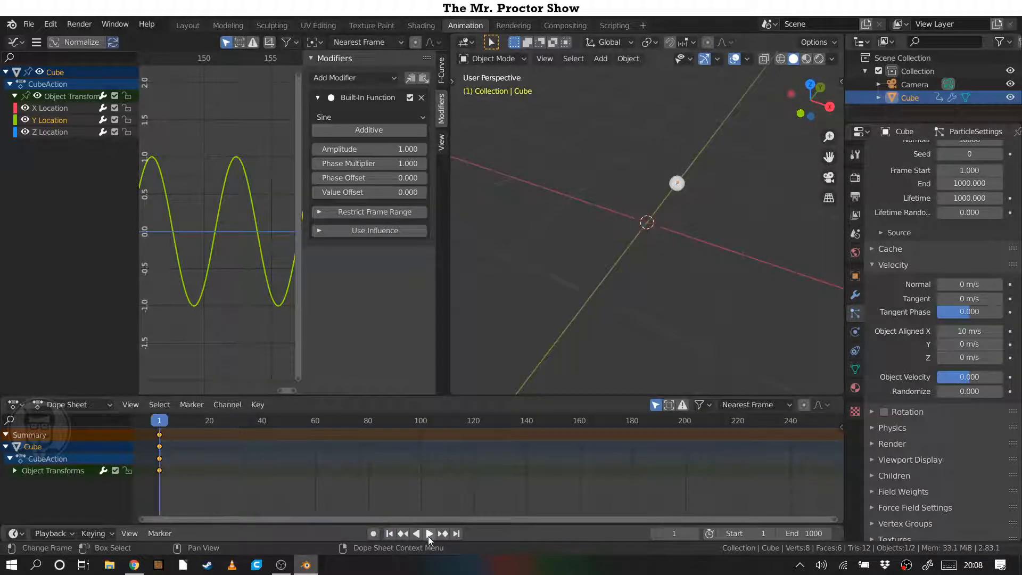
click(428, 533)
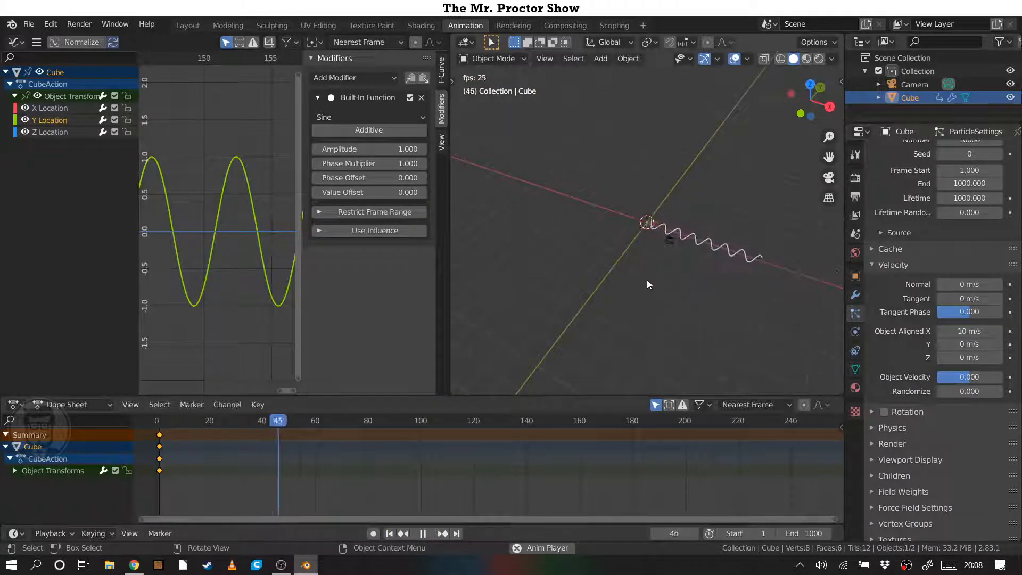
mouse_move(648, 283)
middle_down()
mouse_move(720, 291)
mouse_move(659, 272)
middle_up()
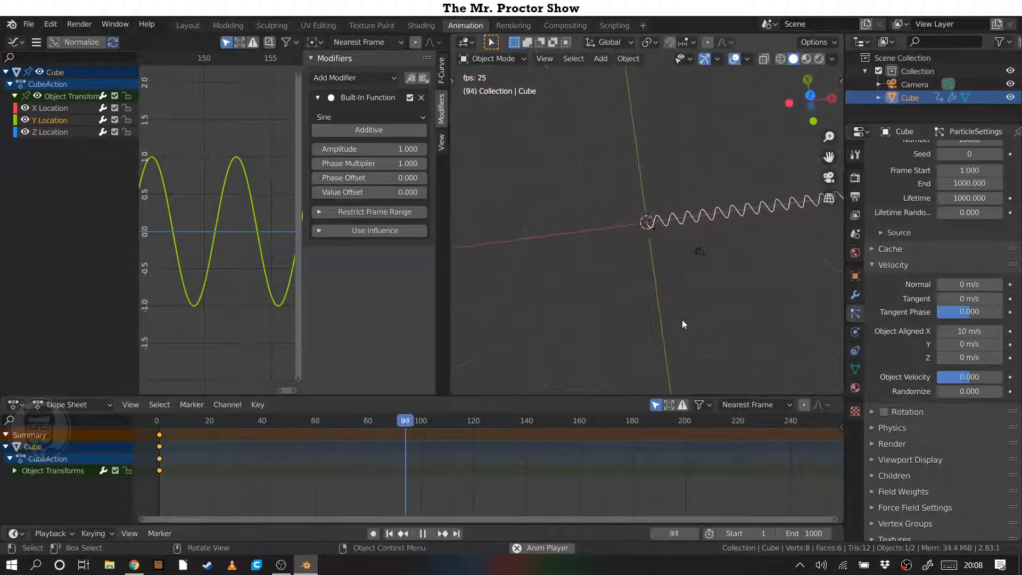
scroll(681, 319, up, 7)
shift+middle_drag(797, 280, 473, 386)
key(space)
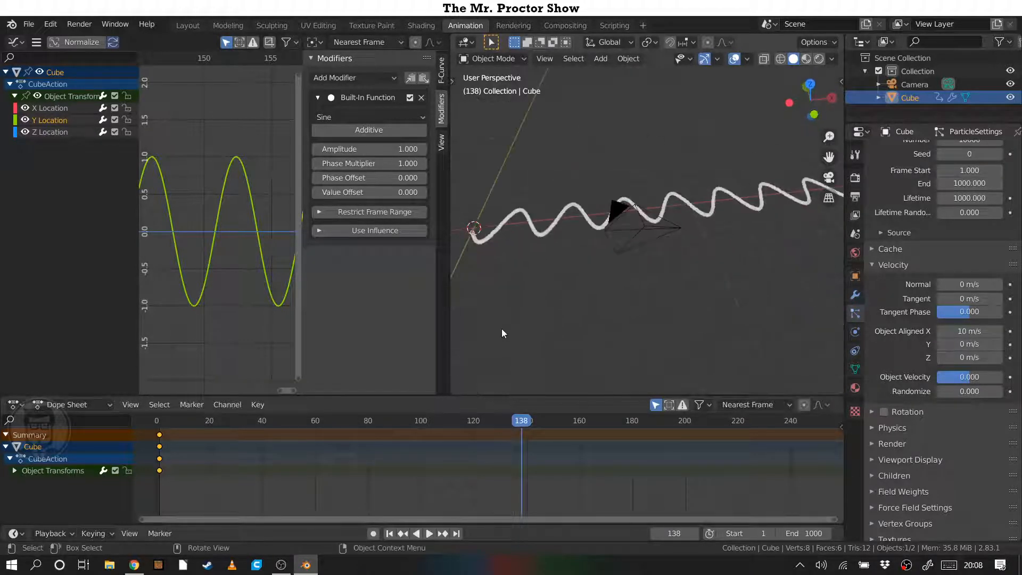
key(space)
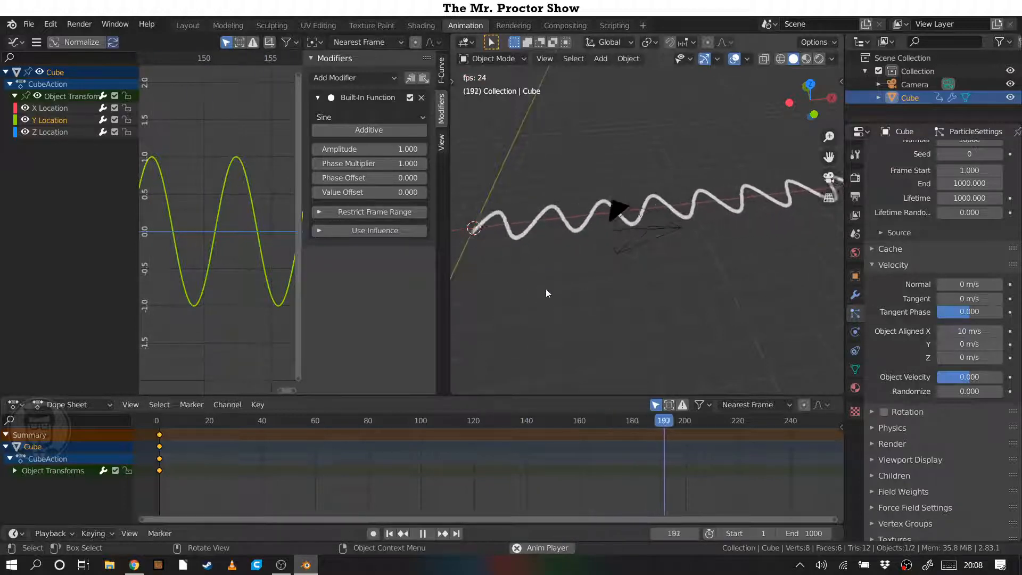
middle_drag(545, 288, 524, 200)
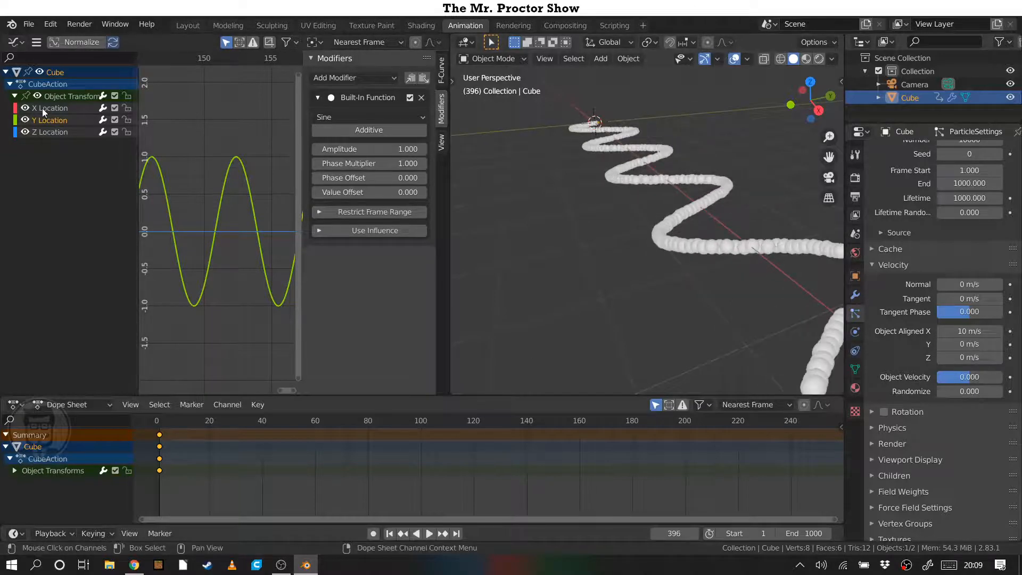
middle_drag(504, 231, 554, 144)
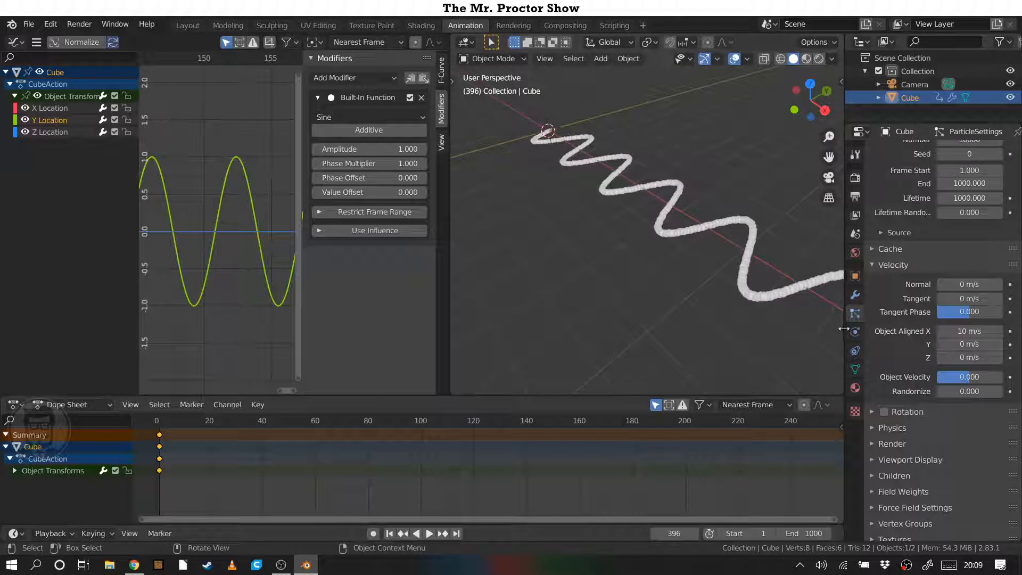
- Add a Built-In Function modifier with the Sine function to the cube's Z Location curve
click(33, 130)
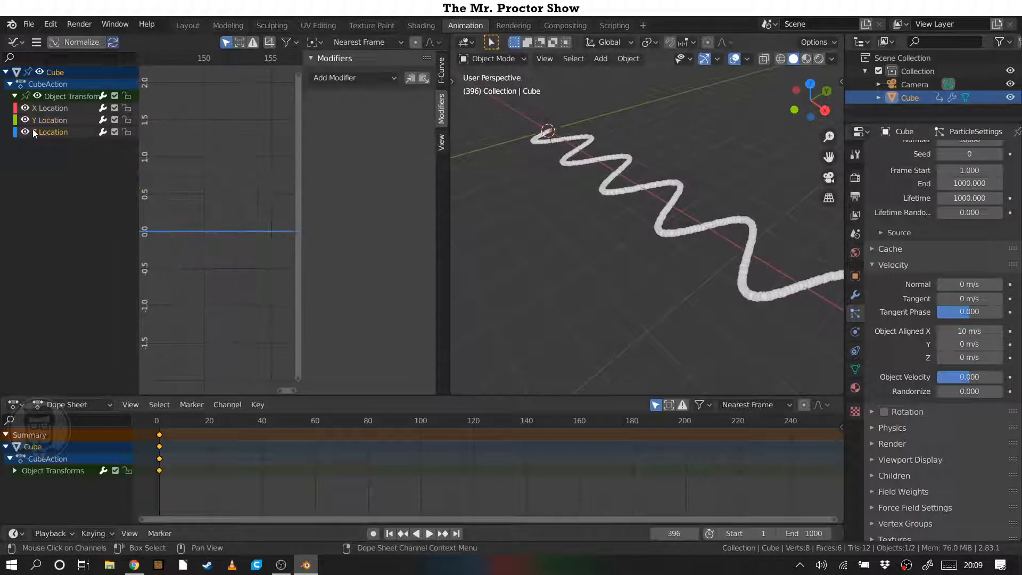
click(394, 78)
click(380, 108)
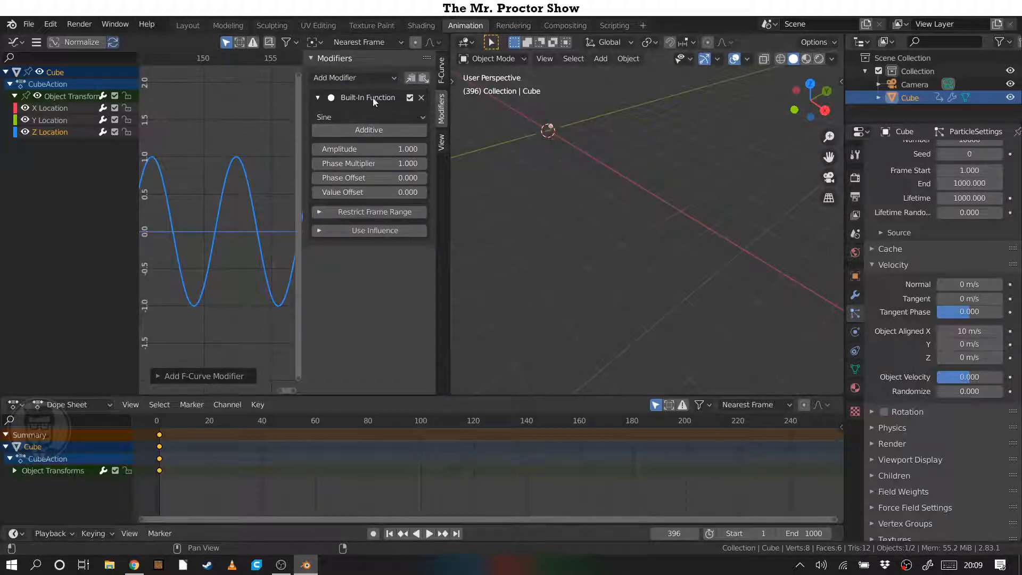
- Change the Z Location modifier's function to Cosine, and play the animation to examine the particle trail from several angles
click(370, 117)
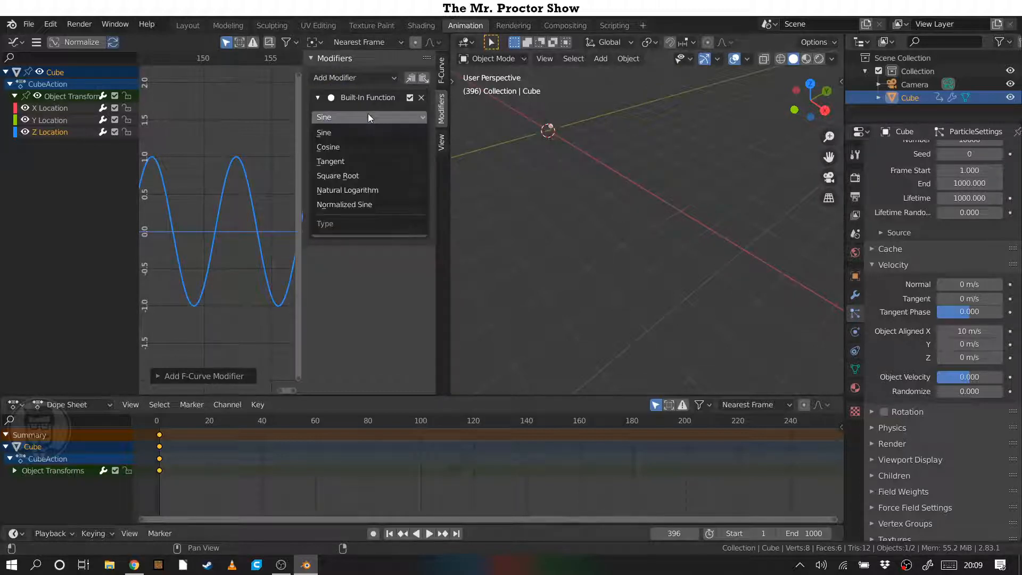
click(356, 146)
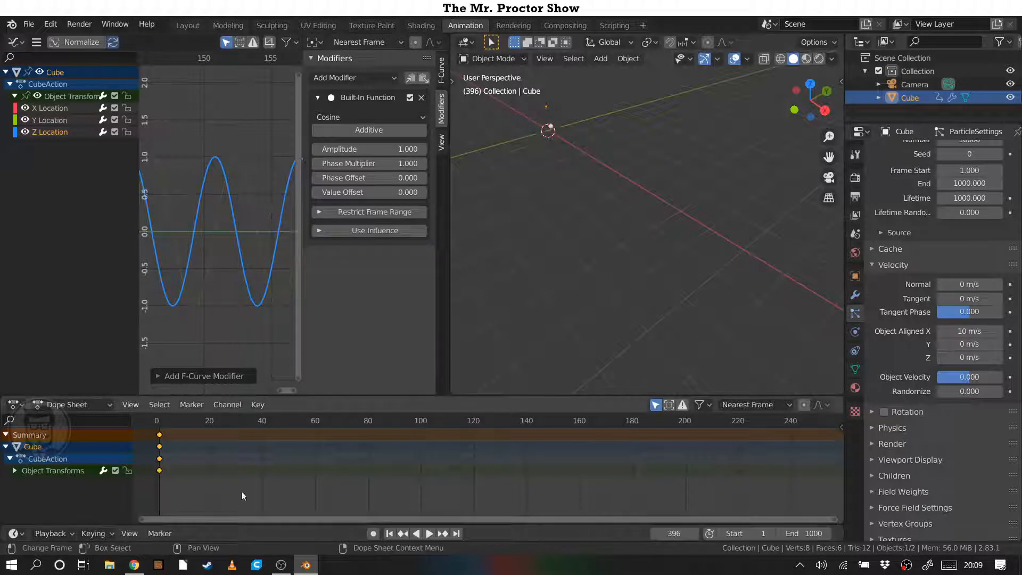
click(429, 533)
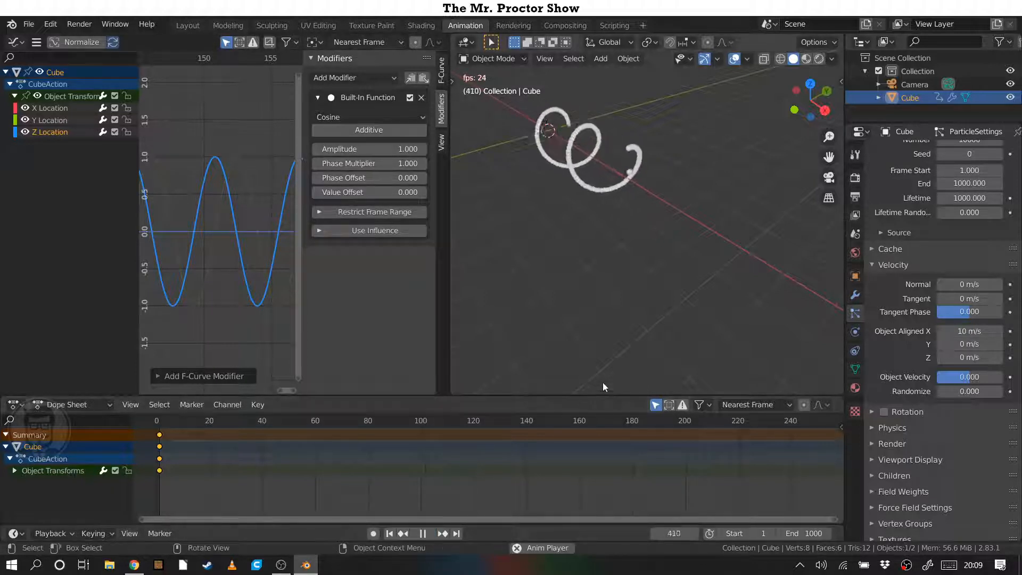
middle_drag(514, 237, 543, 271)
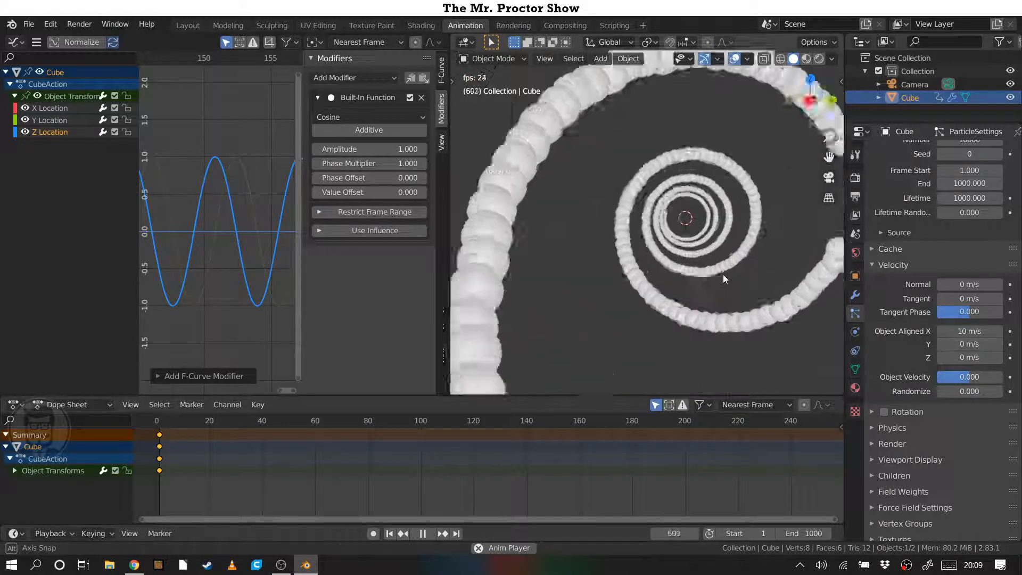
key(space)
middle_drag(721, 273, 637, 288)
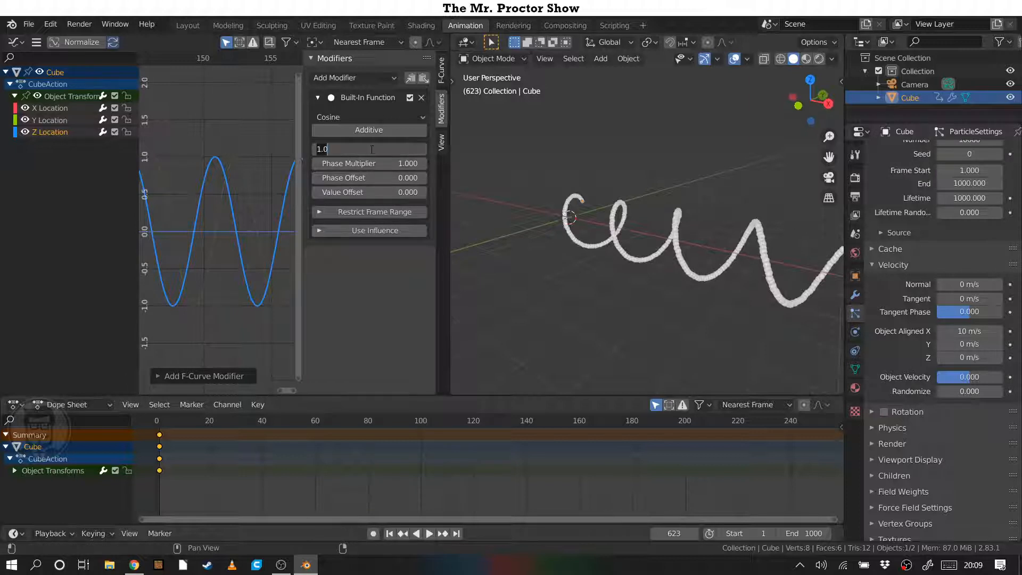
- Set the amplitude of the function modifiers on the Z Location and Y Location curves to 4
key(Return)
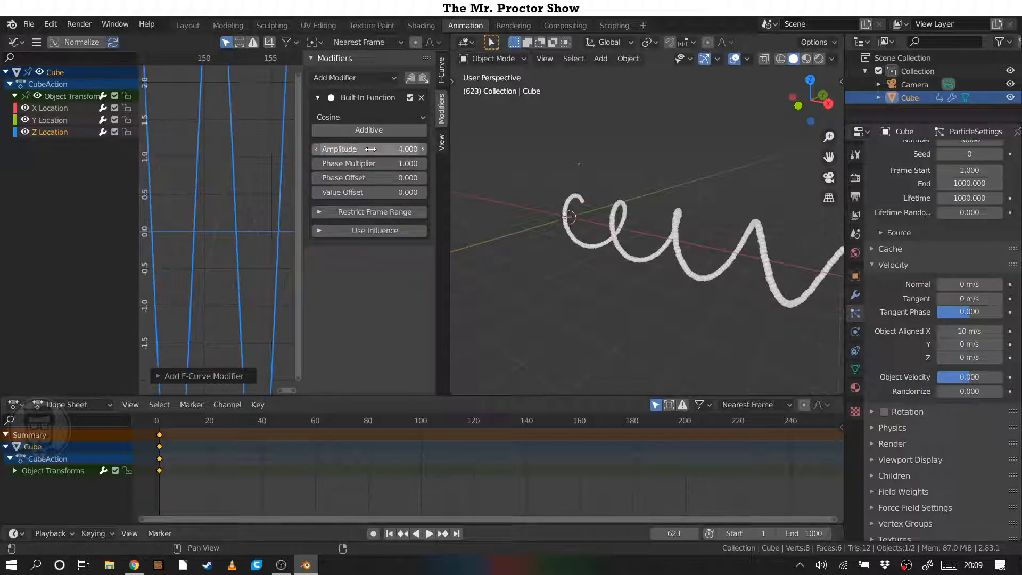
click(52, 122)
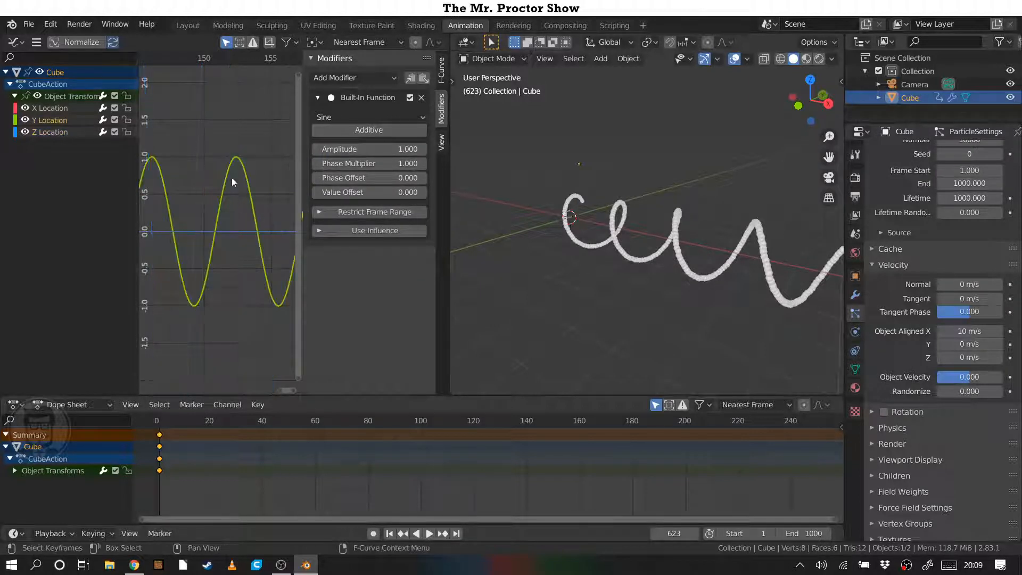
double_click(382, 149)
text(4)
key(Return)
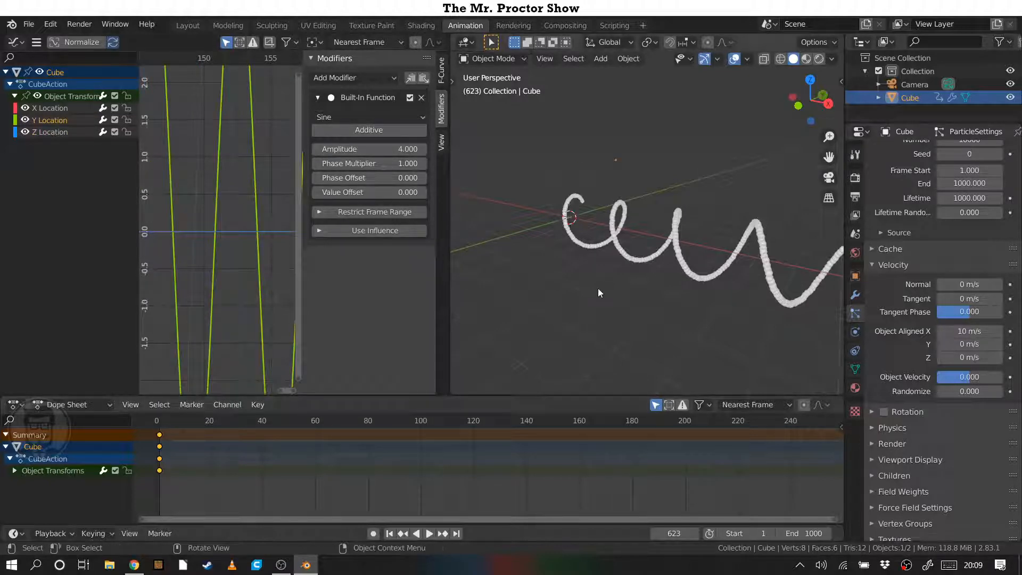
- Play the animation and examine the widened particle spiral from the side and along the X axis
key(space)
middle_drag(553, 298, 549, 207)
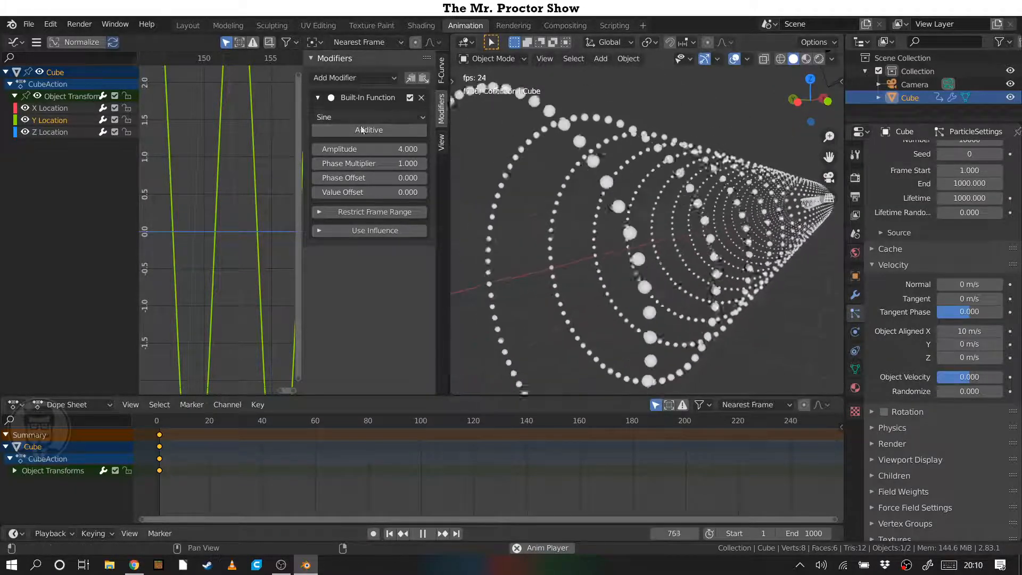
middle_drag(781, 276, 717, 232)
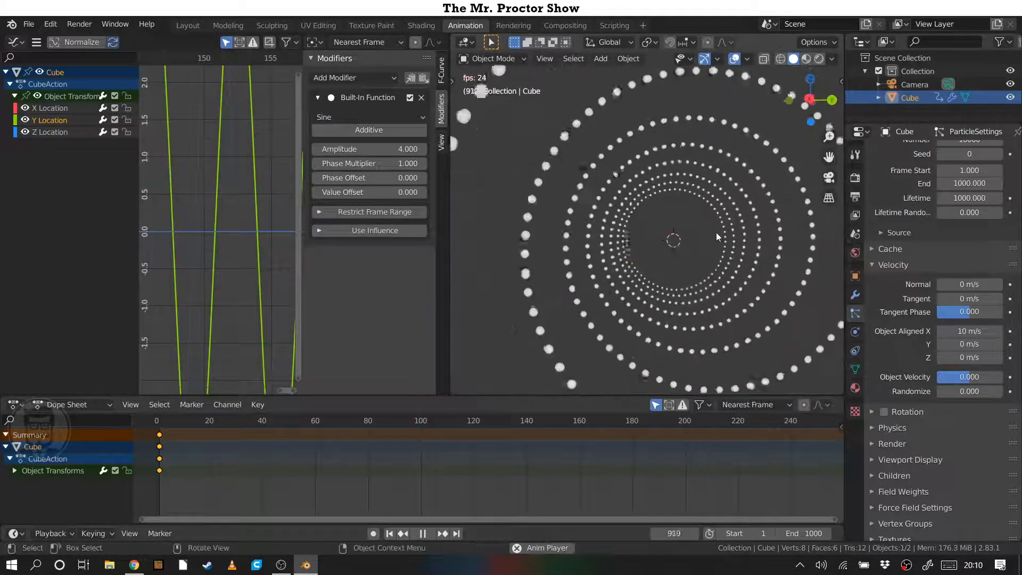
key(space)
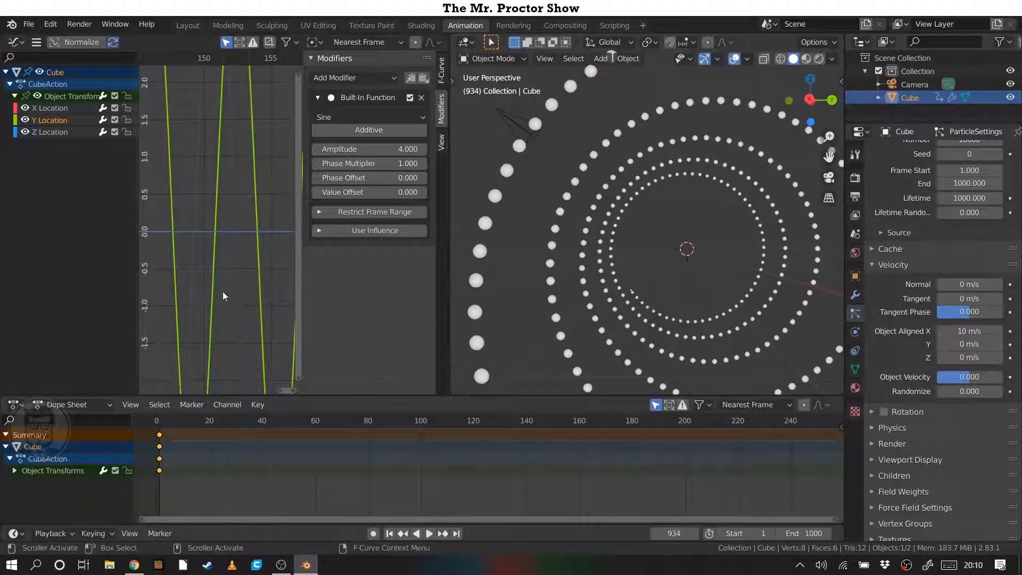
- Examine the Y Location sine curve's peaks and troughs in the graph, from single waves to the curve's start
scroll(223, 291, down, 6)
ctrl+middle_drag(260, 300, 292, 292)
middle_drag(185, 255, 276, 184)
middle_drag(227, 279, 181, 320)
middle_drag(229, 244, 200, 251)
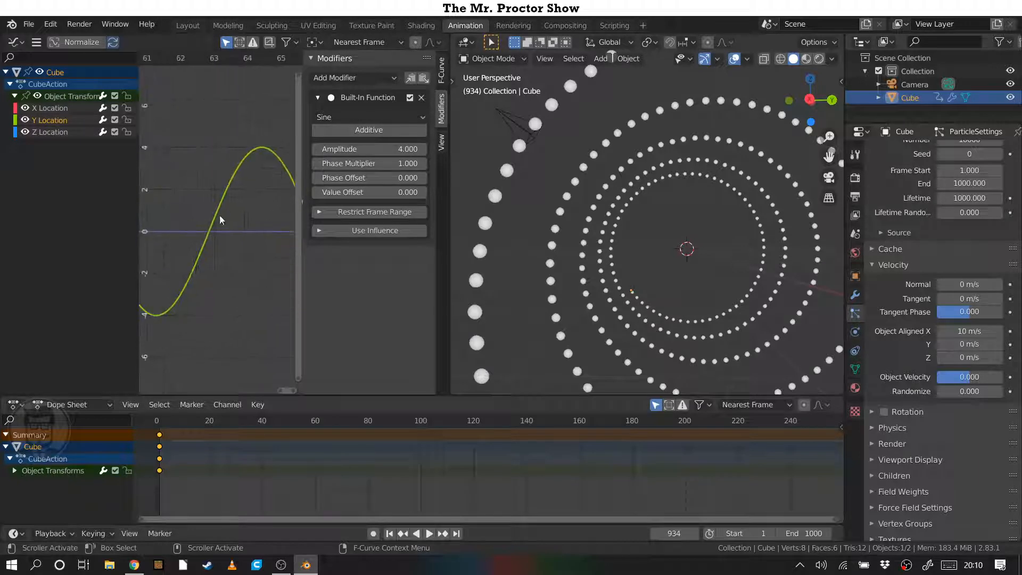
mouse_move(219, 199)
middle_down()
mouse_move(219, 216)
mouse_move(212, 208)
middle_up()
scroll(248, 242, down, 8)
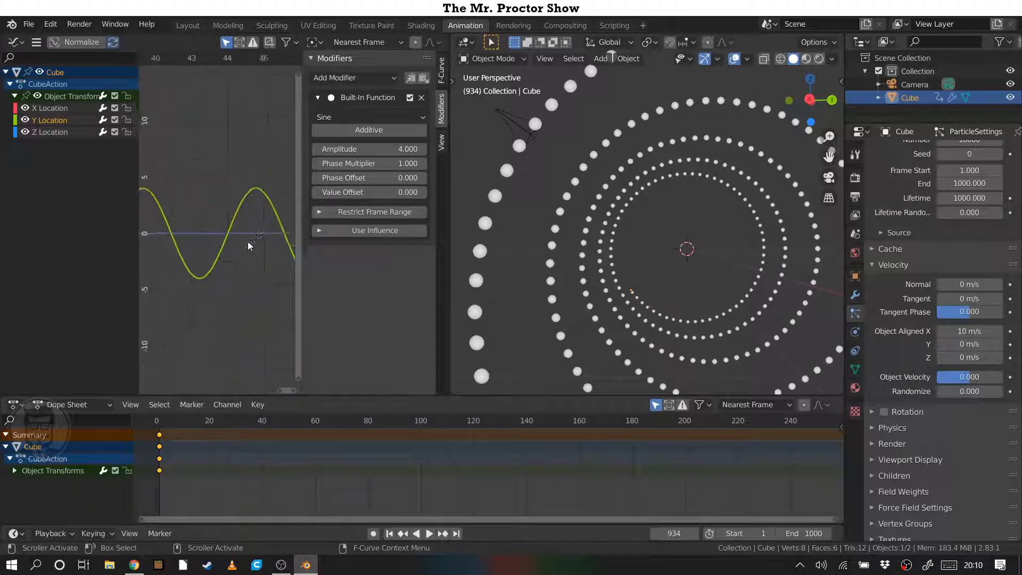
scroll(248, 242, down, 8)
key(Home)
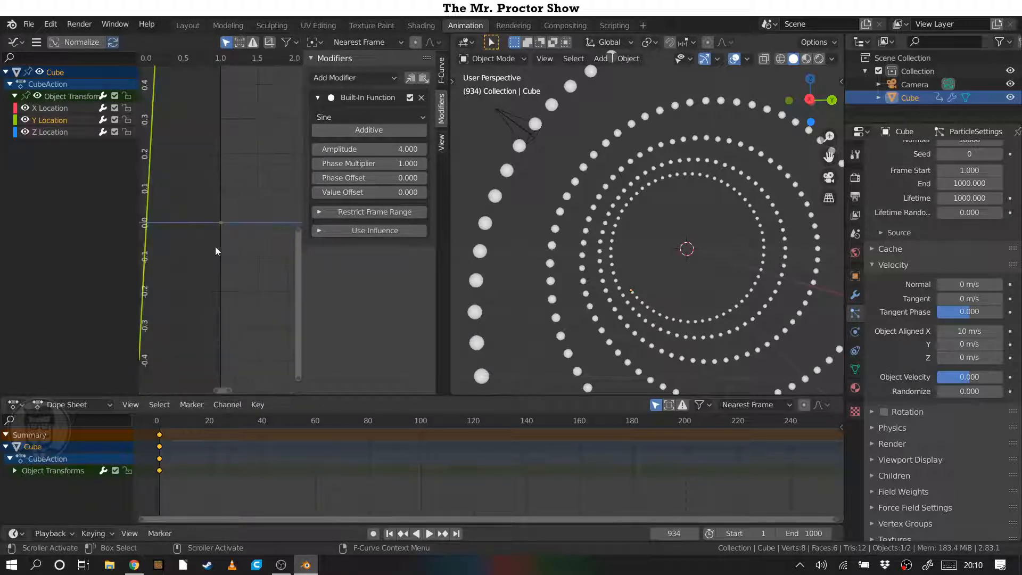
ctrl+middle_drag(216, 251, 132, 275)
middle_drag(281, 262, 276, 286)
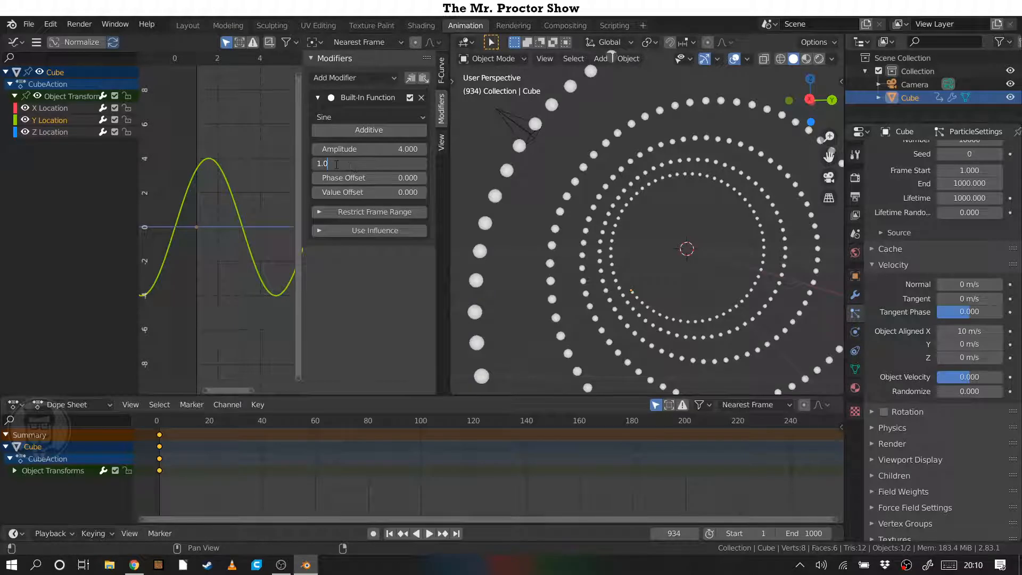
- Try phase multipliers of 2 and 4 on the Y Location curve's sine modifier
click(359, 163)
key(Return)
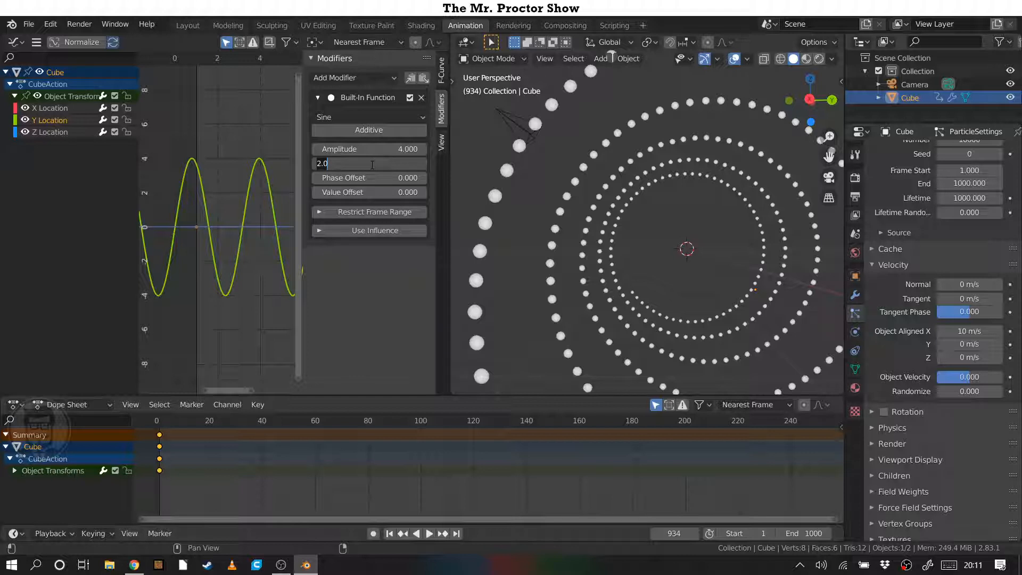
text(4)
key(Return)
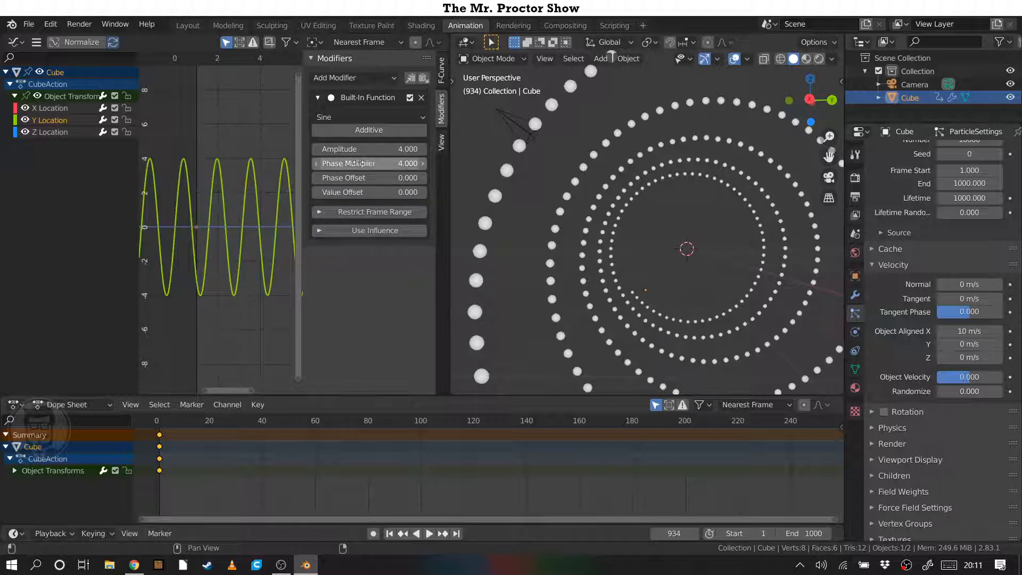
- Set the phase multiplier of the Y Location curve's sine modifier to 0.1
click(345, 163)
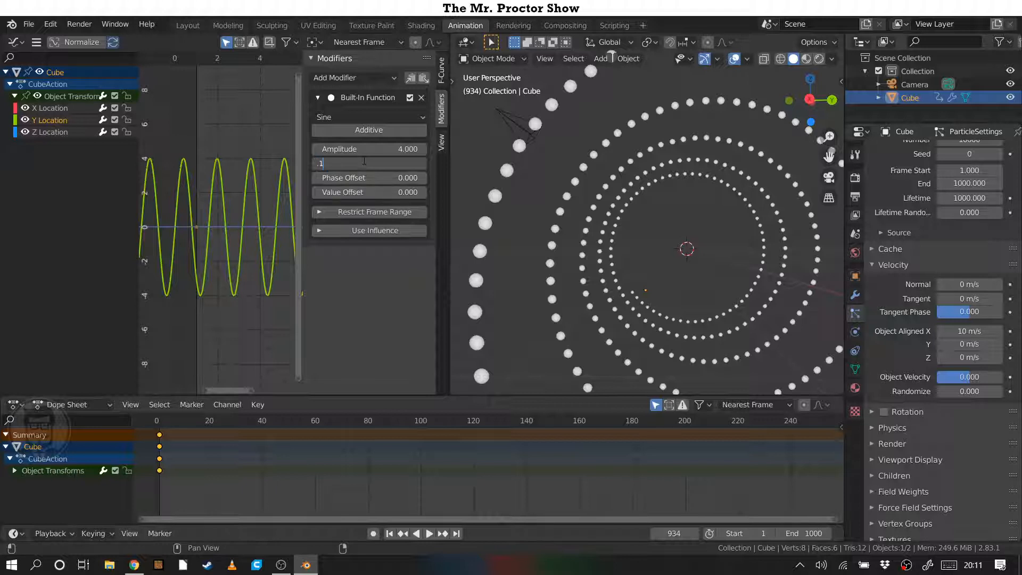
text(.1)
key(Return)
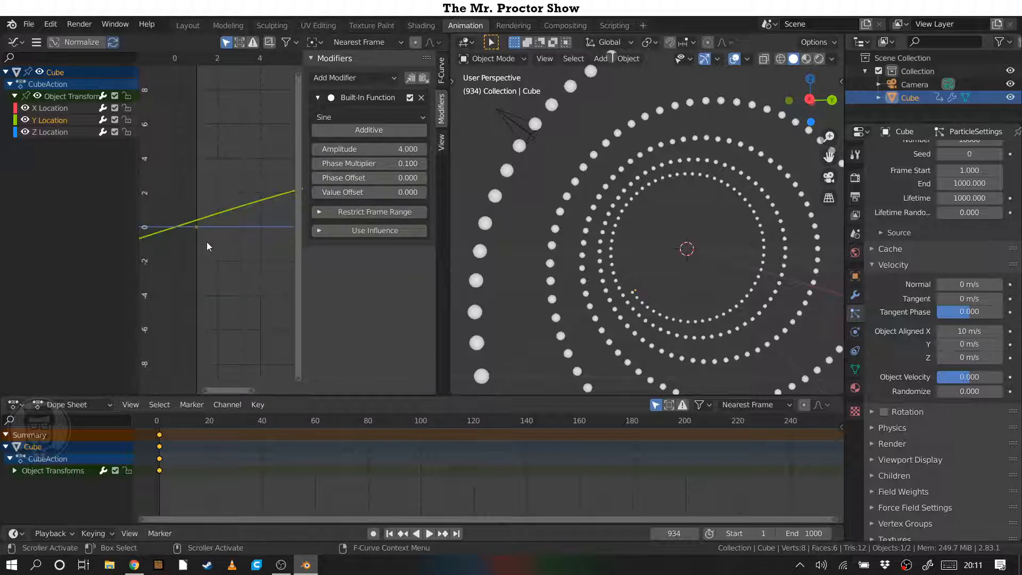
middle_drag(263, 256, 229, 275)
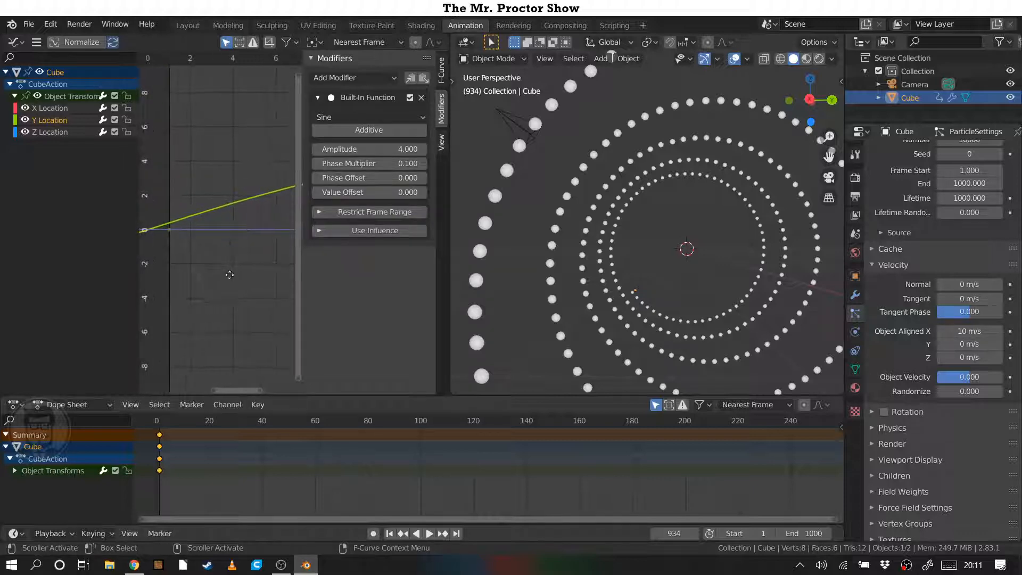
- Play the animation and examine how the slower Y motion shapes the particle trail from several angles
key(space)
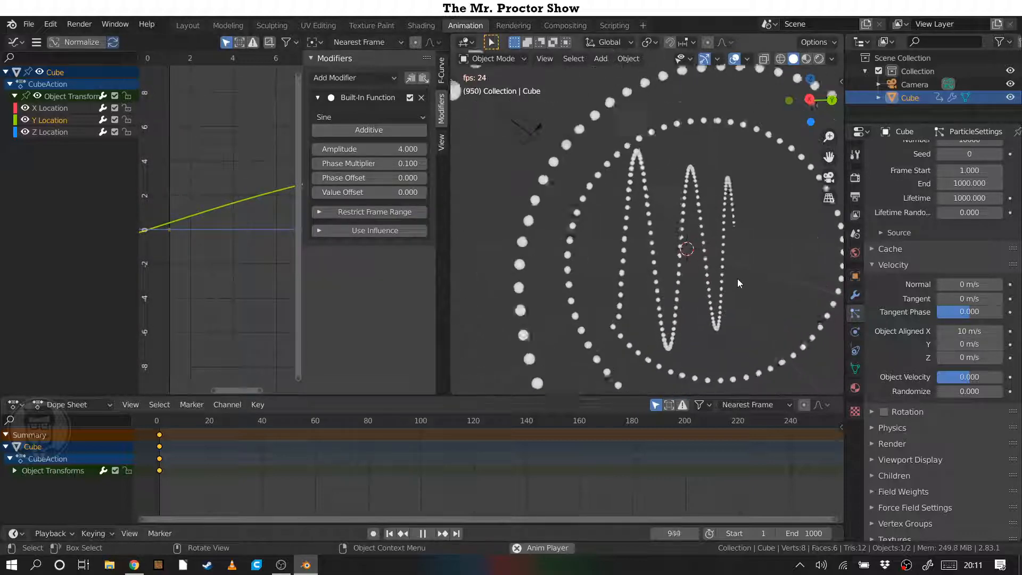
middle_drag(649, 295, 531, 343)
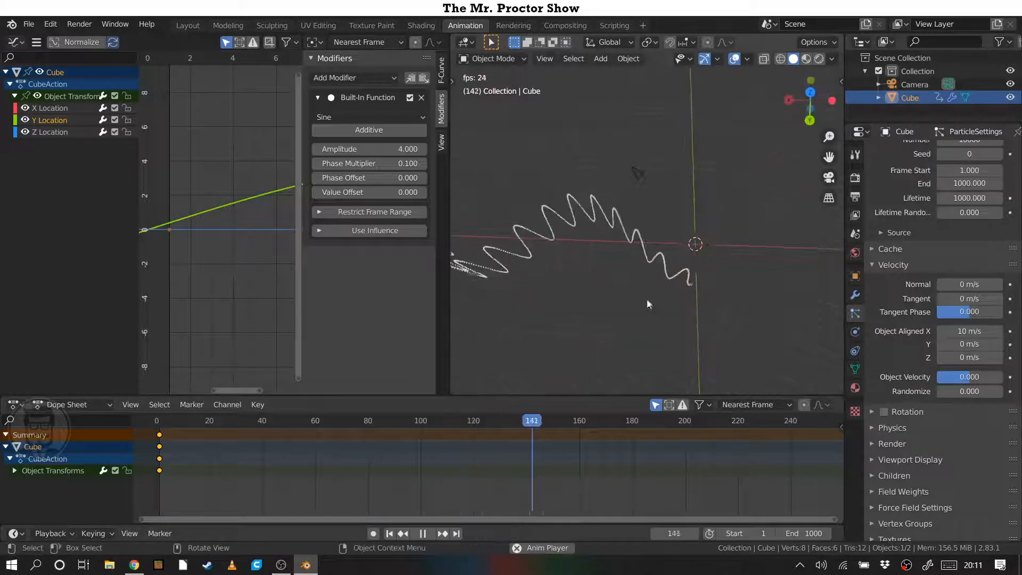
middle_drag(749, 298, 637, 331)
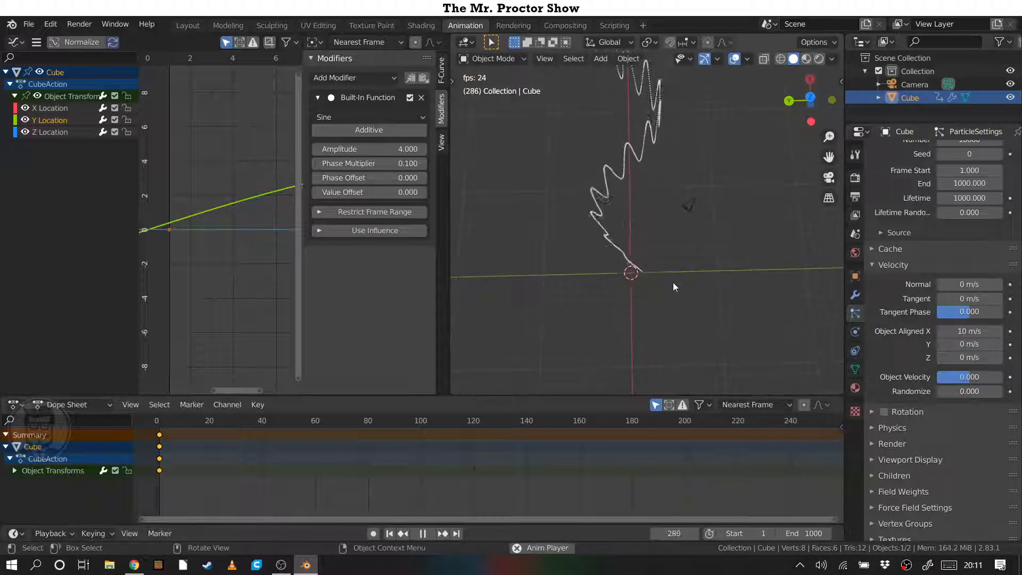
middle_drag(562, 328, 437, 247)
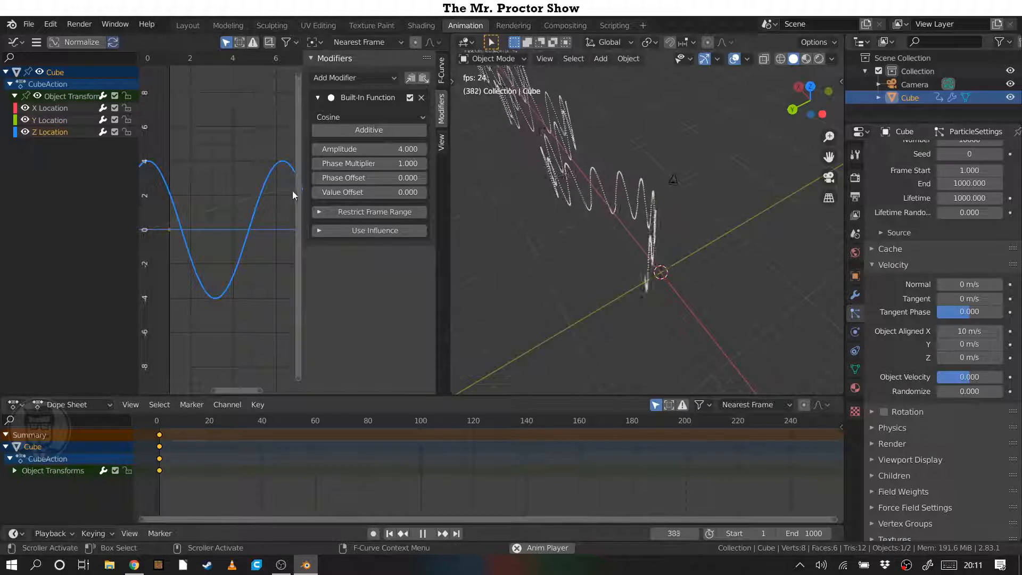
- Set the phase multiplier of the Z Location curve's cosine modifier to 0.1
click(361, 165)
key(BackSpace)
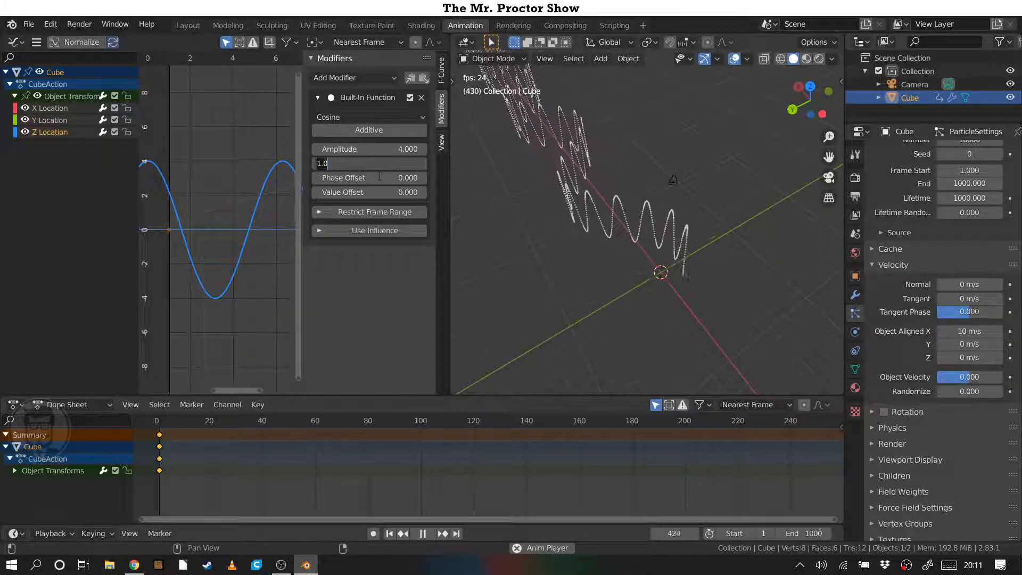
text(0.1)
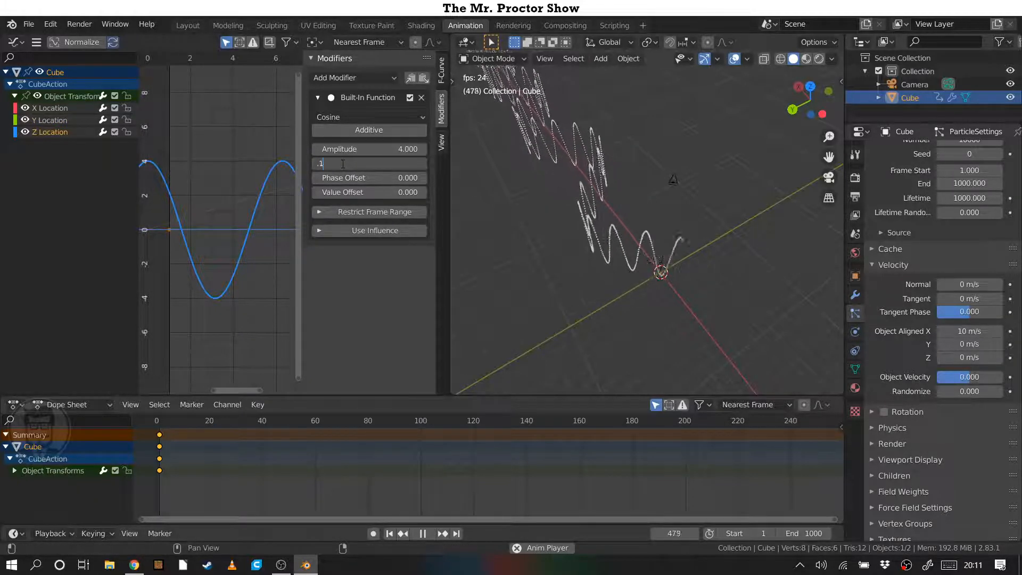
key(Return)
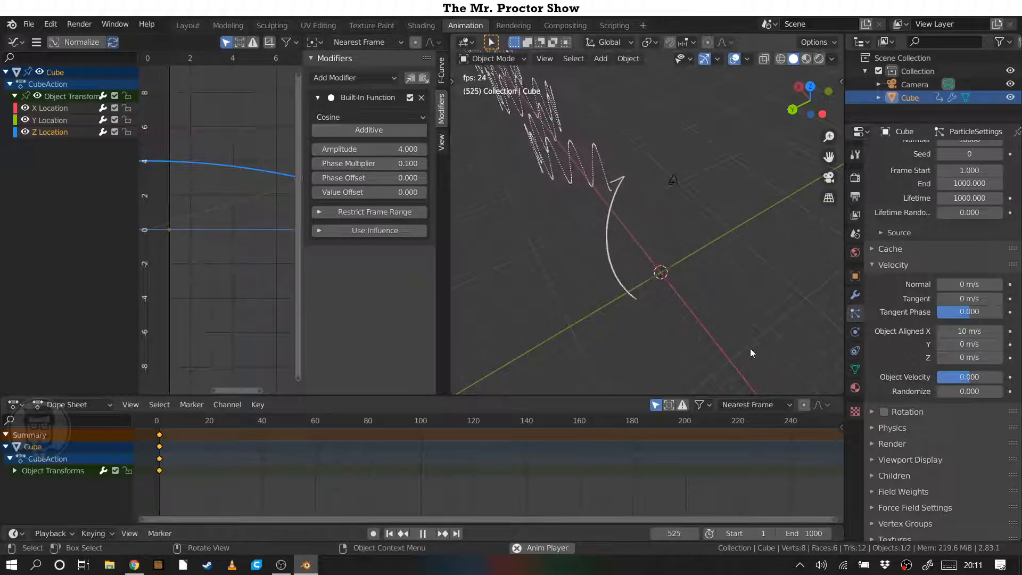
- Examine the smoother particle spiral along the X axis and from the side while the animation plays
middle_drag(748, 349, 461, 274)
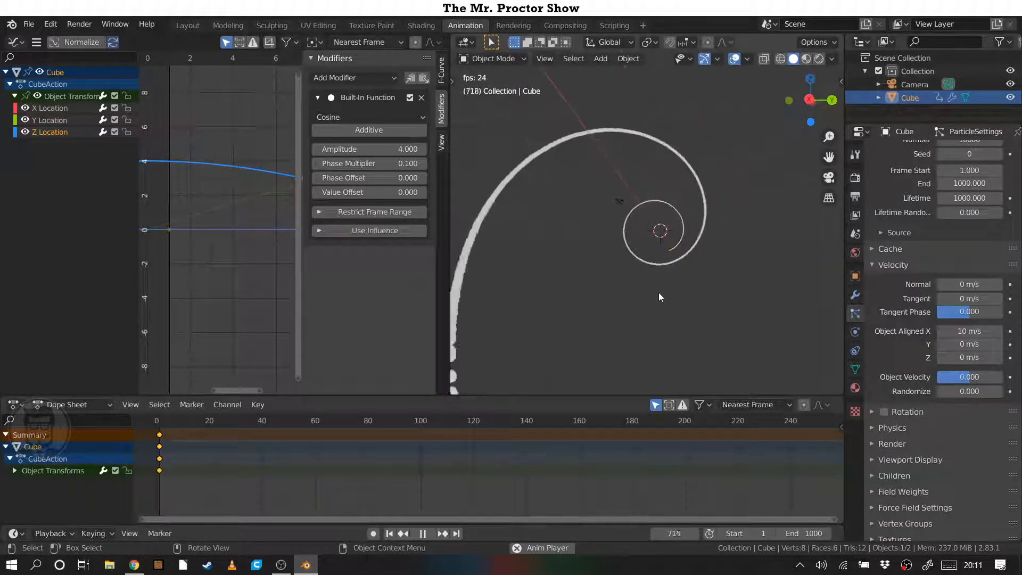
middle_drag(666, 257, 672, 260)
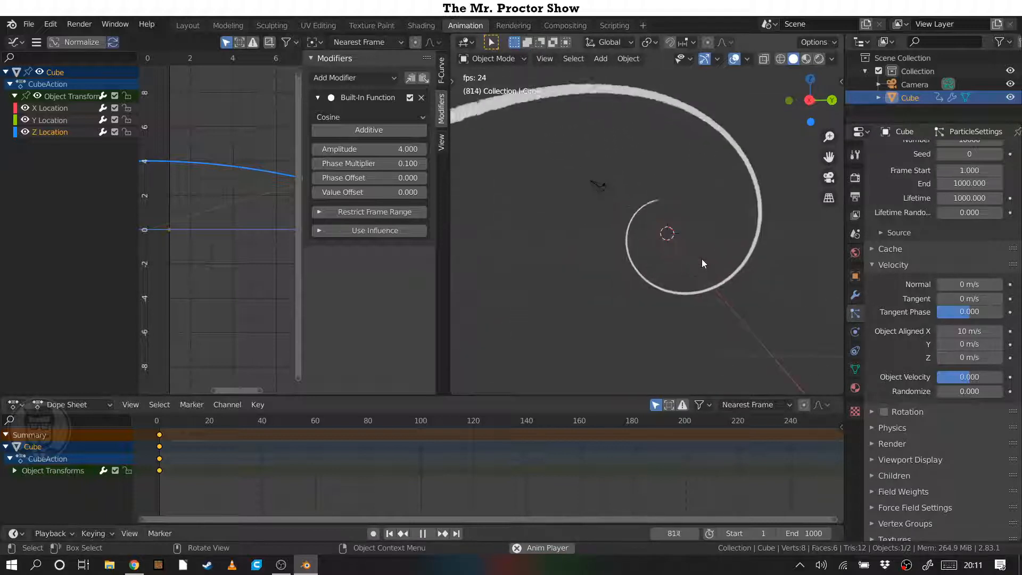
mouse_move(707, 271)
middle_down()
mouse_move(696, 275)
mouse_move(698, 266)
middle_up()
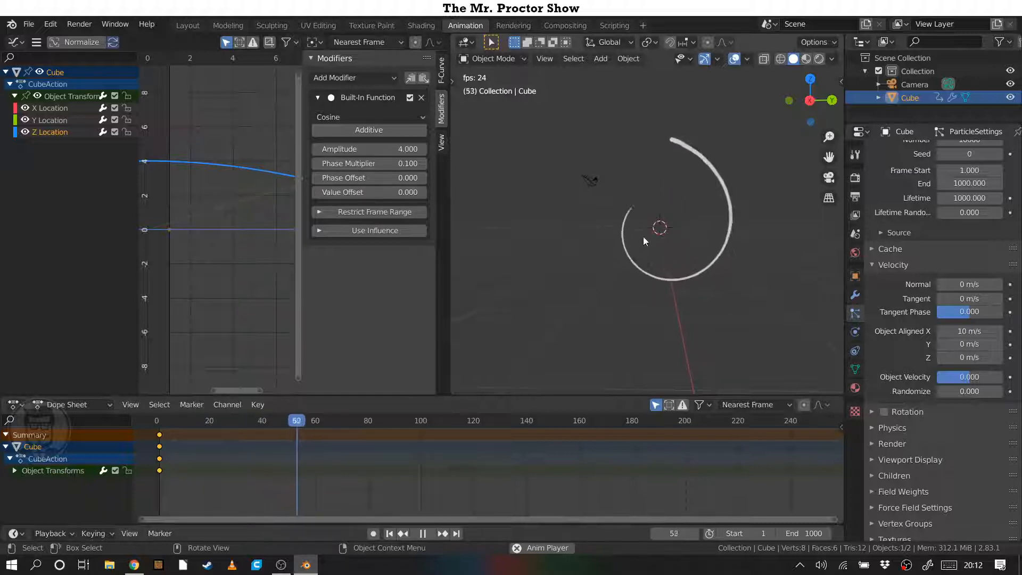
middle_drag(643, 237, 691, 299)
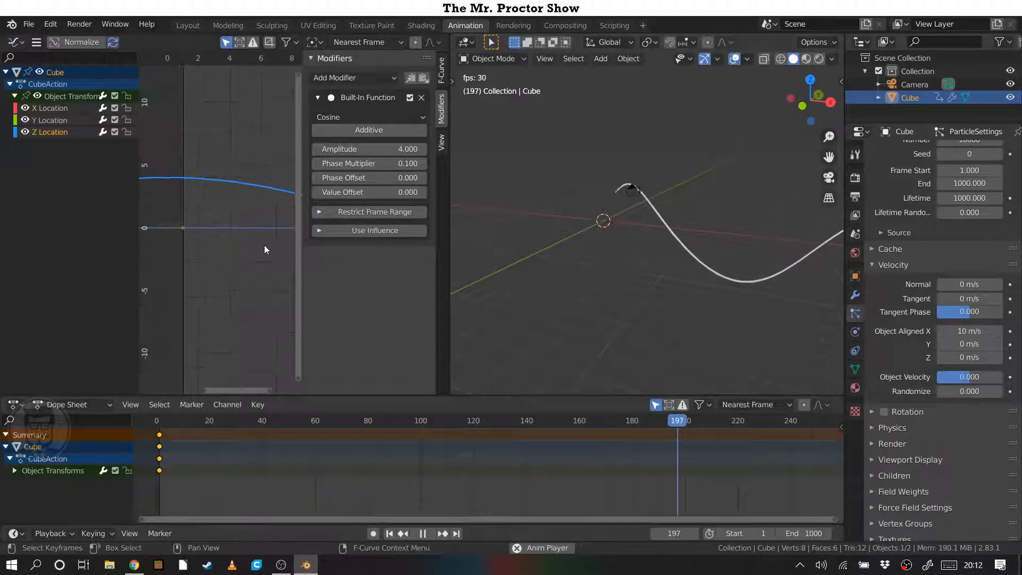
- Compare the Y Location sine curve with the Z Location cosine curve, and check the trail in the viewport
ctrl+middle_drag(262, 267, 212, 246)
click(51, 121)
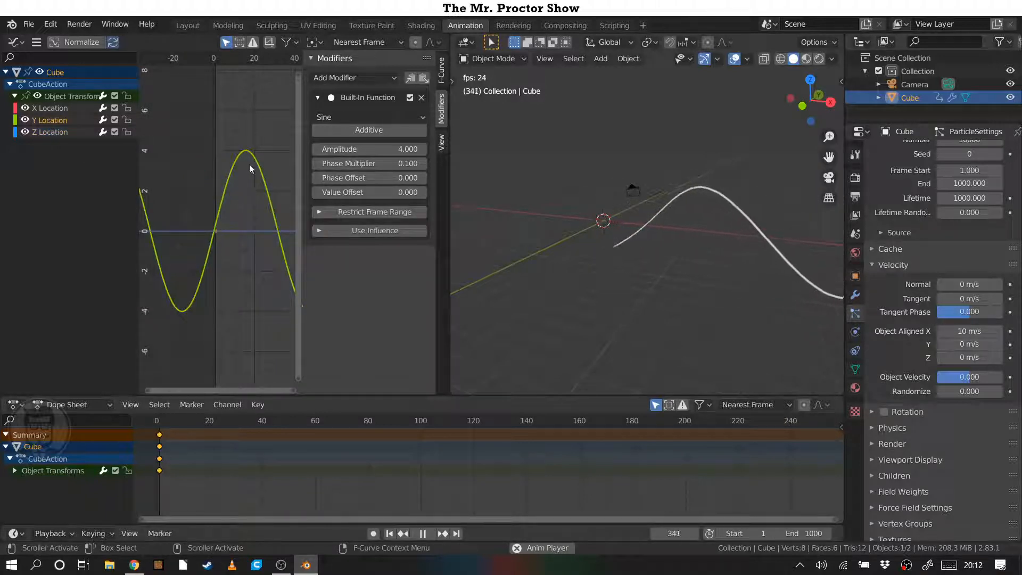
click(41, 130)
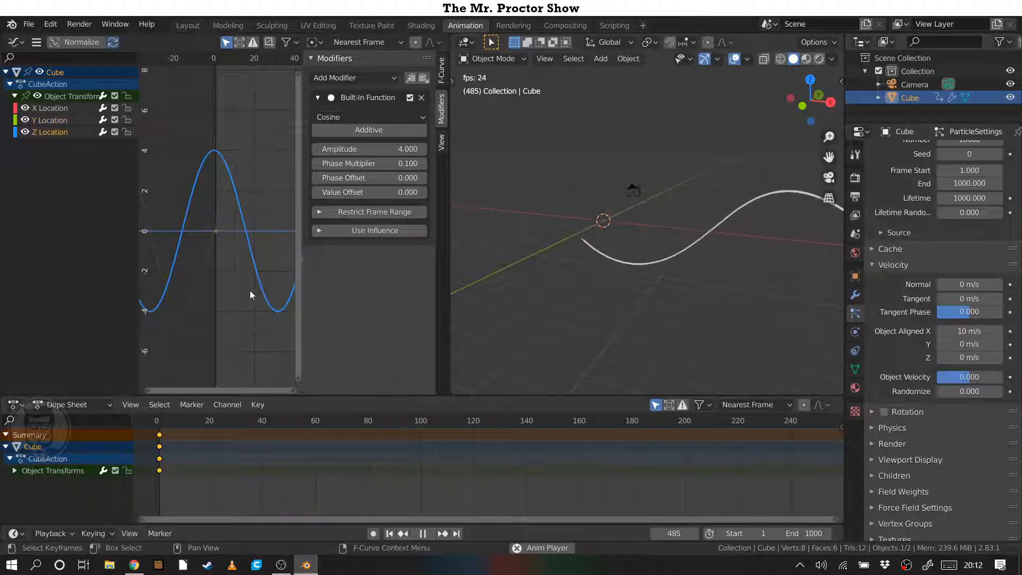
middle_drag(253, 296, 181, 296)
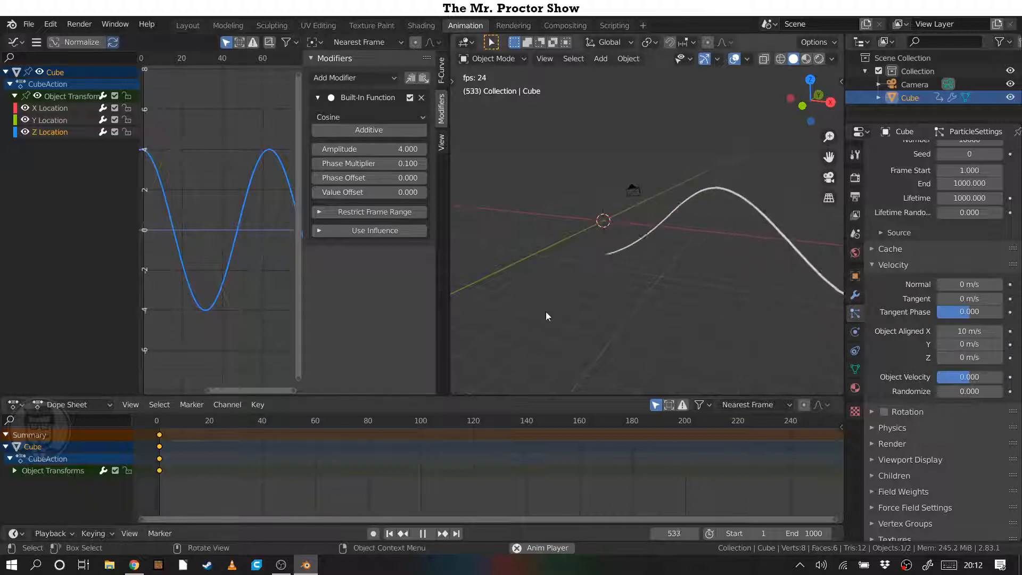
middle_drag(545, 312, 562, 245)
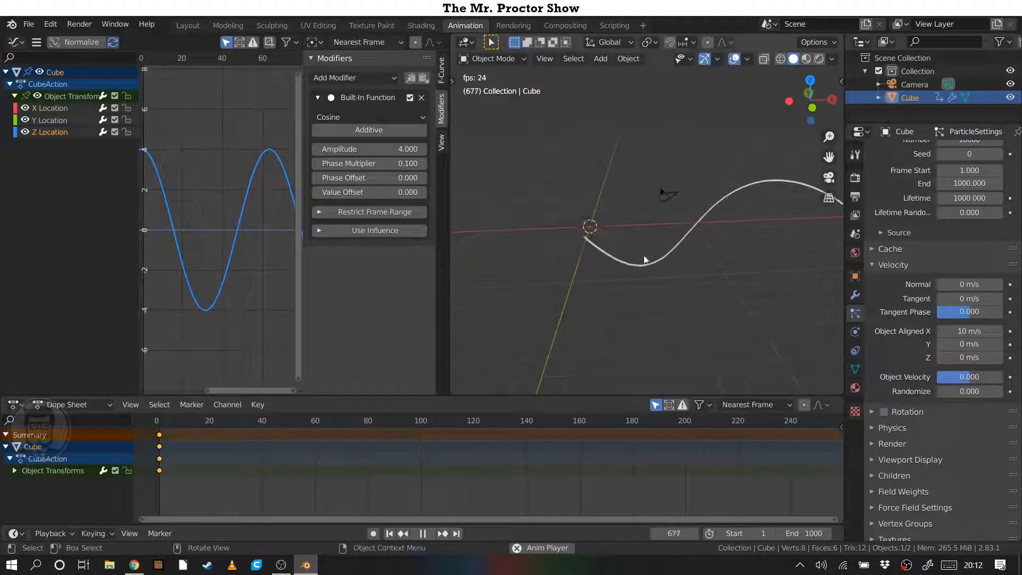
- Try a Noise modifier on the X Location curve, check the particle trail from several angles, and remove the modifier
middle_drag(650, 281, 618, 235)
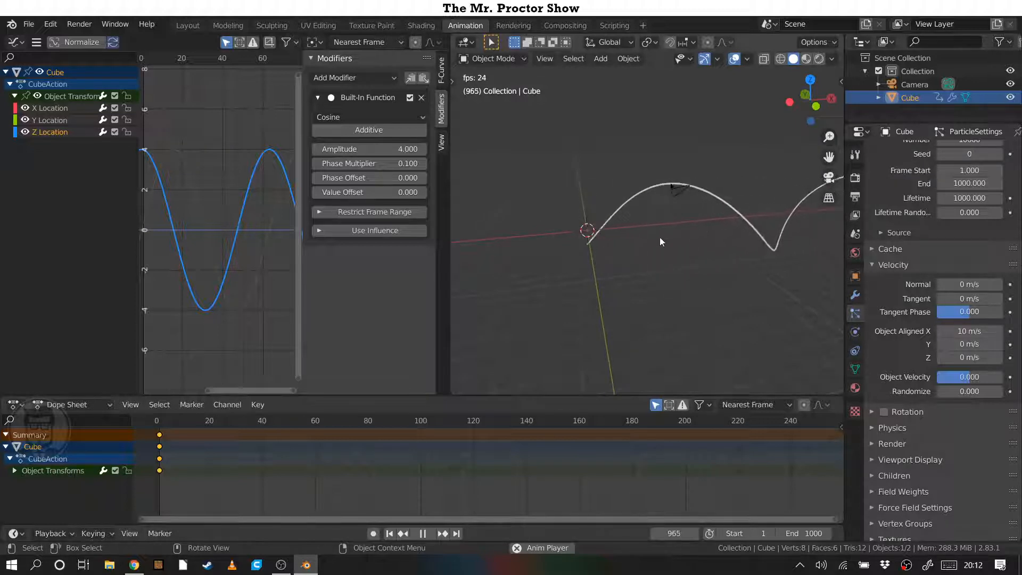
middle_drag(679, 271, 613, 291)
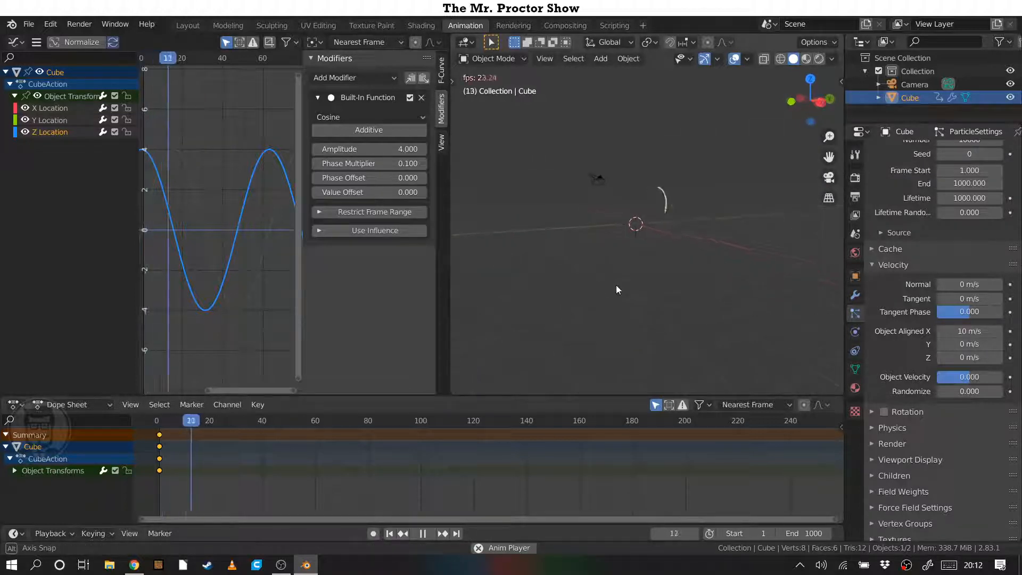
click(55, 109)
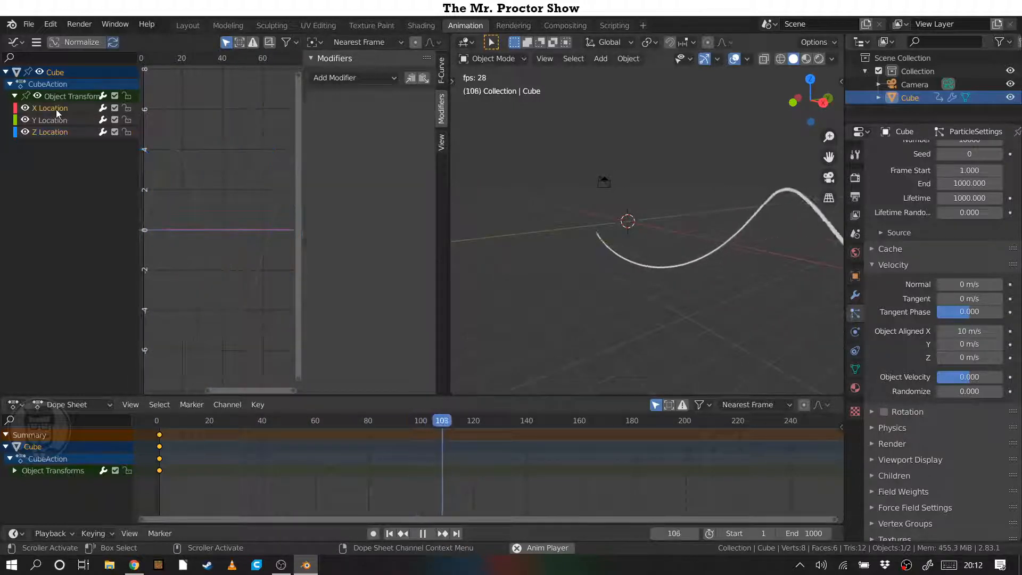
click(441, 73)
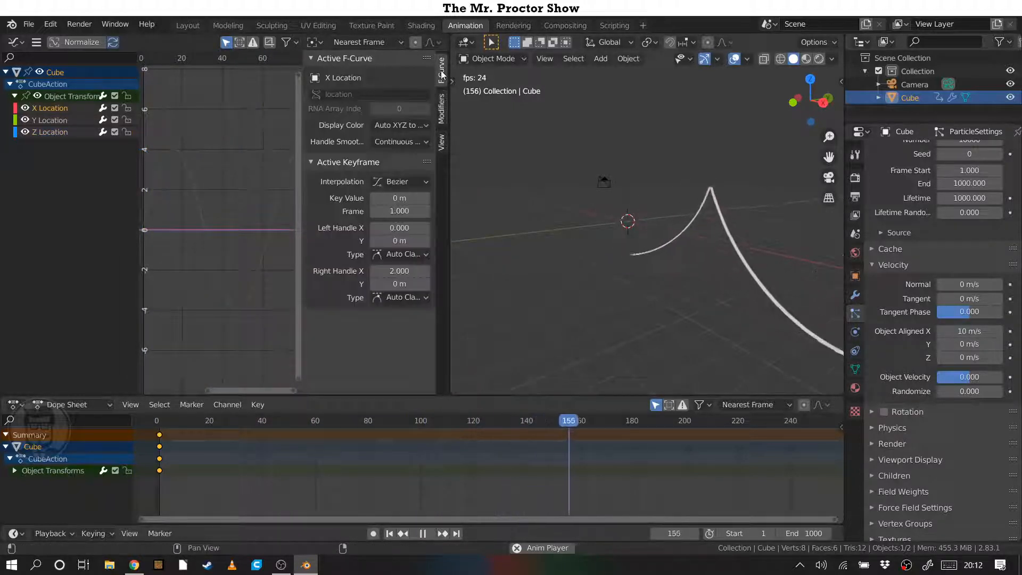
click(441, 109)
click(344, 77)
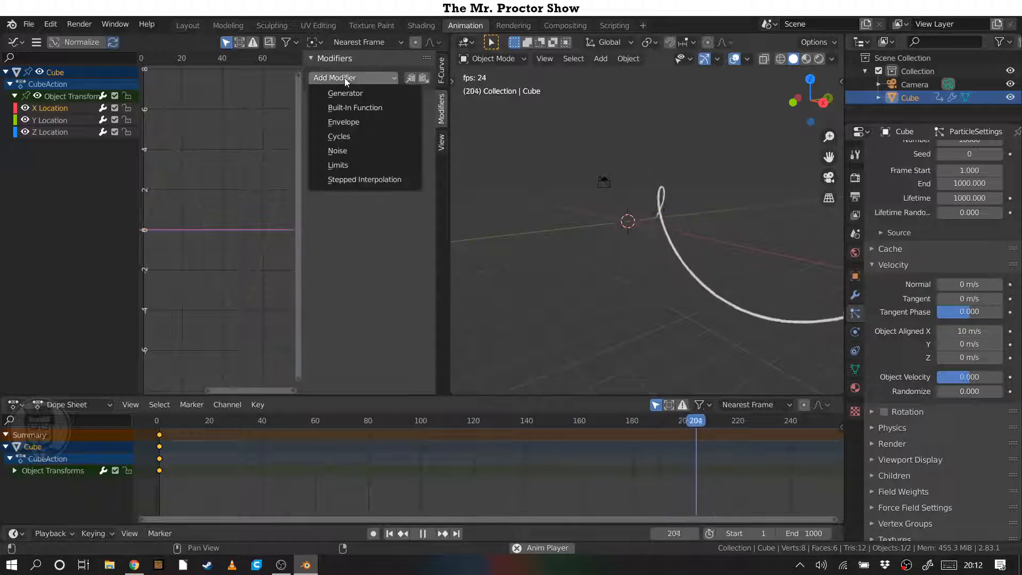
click(338, 151)
middle_drag(688, 307, 830, 302)
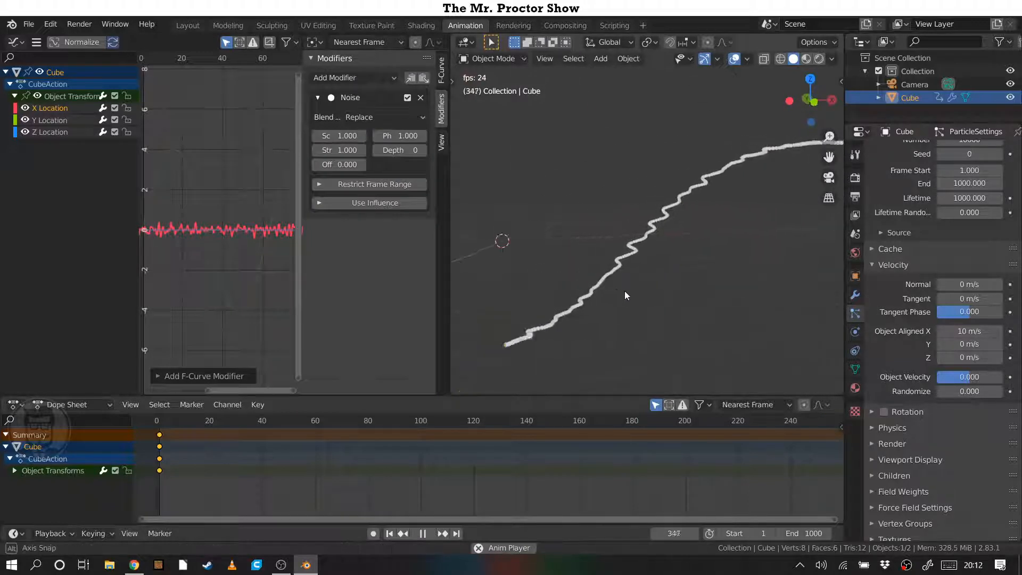
middle_drag(624, 290, 733, 273)
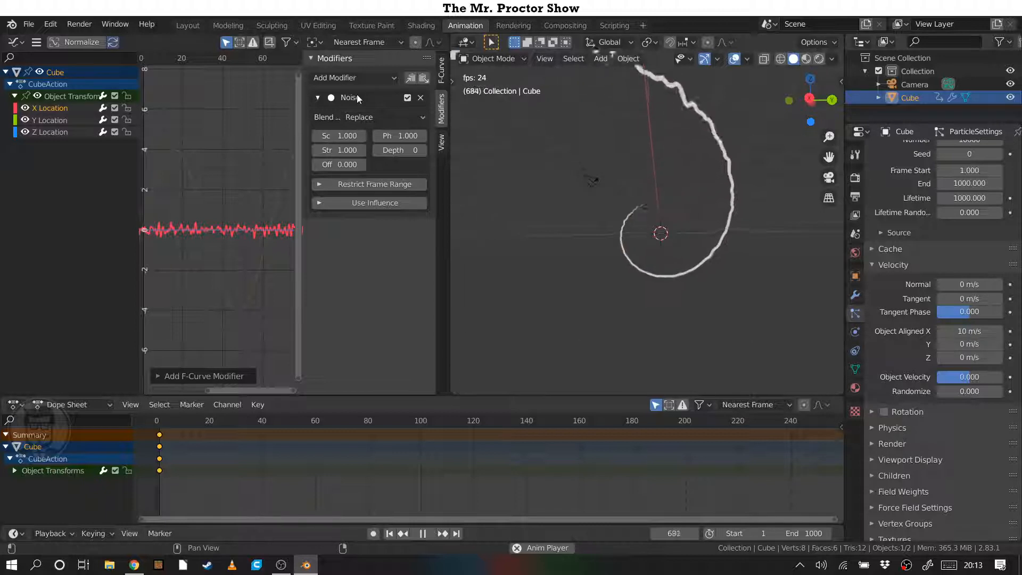
click(422, 97)
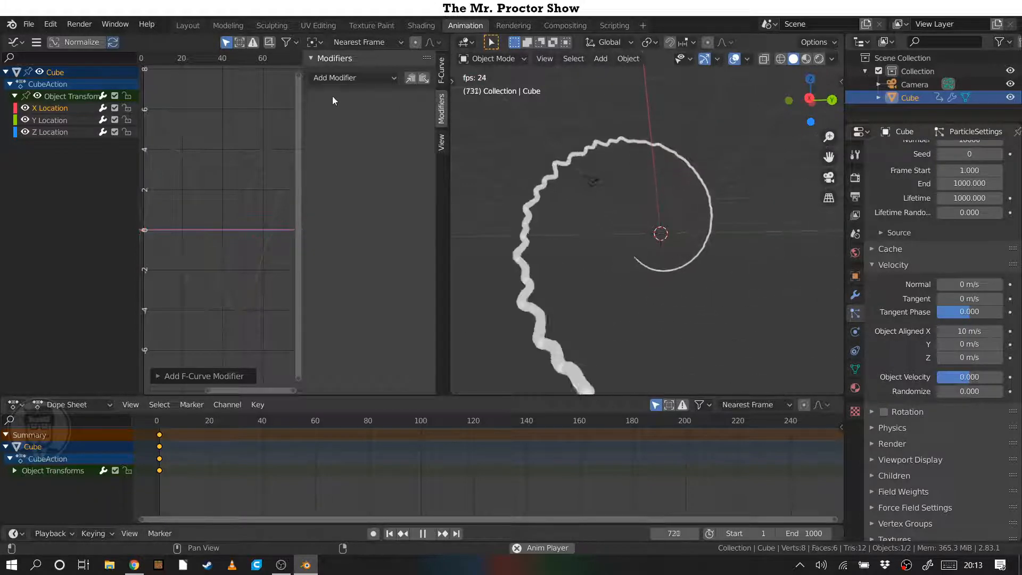
- Add a Built-In Function modifier of type Tangent to the cube's X Location curve
click(390, 78)
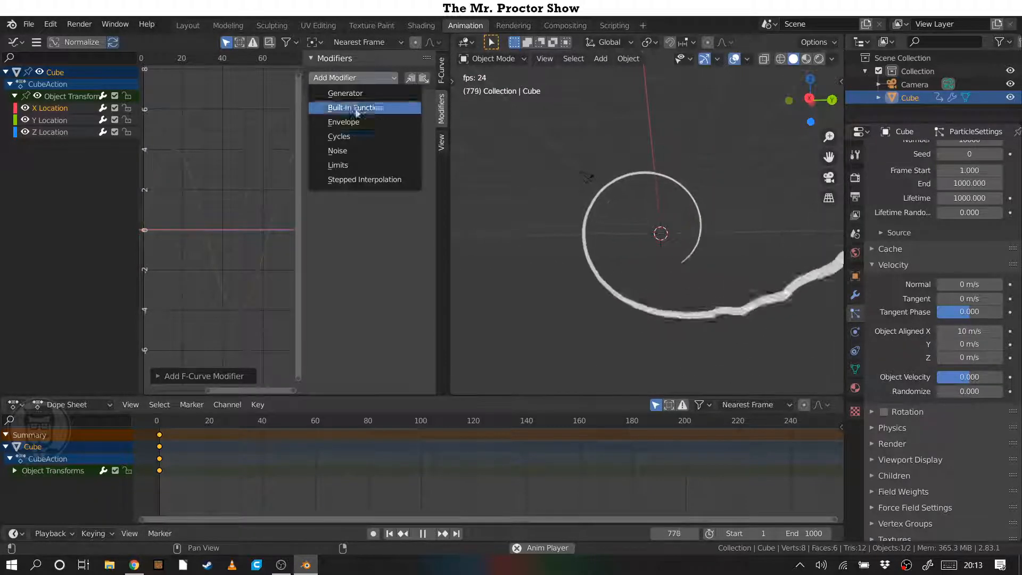
click(372, 107)
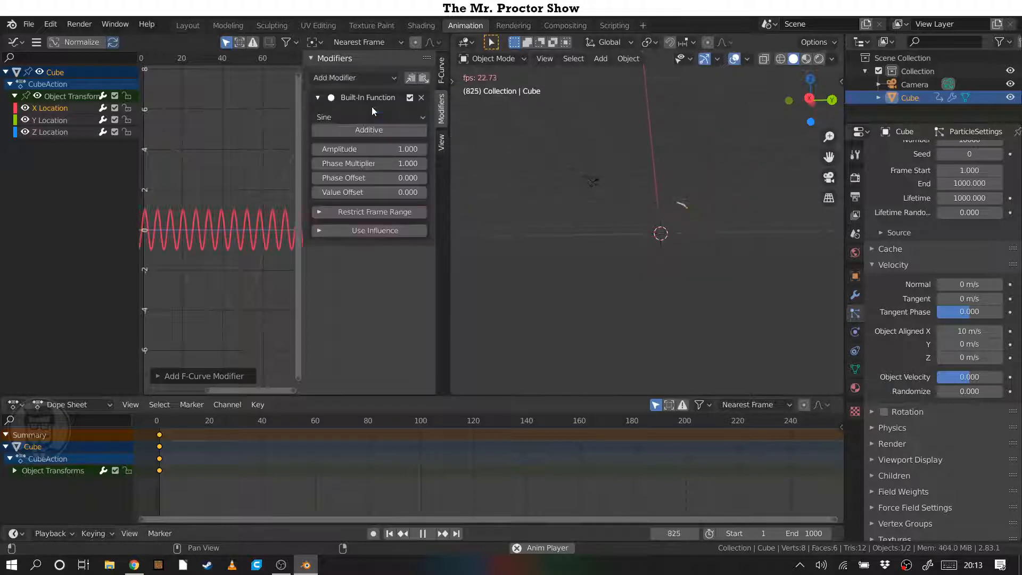
click(346, 116)
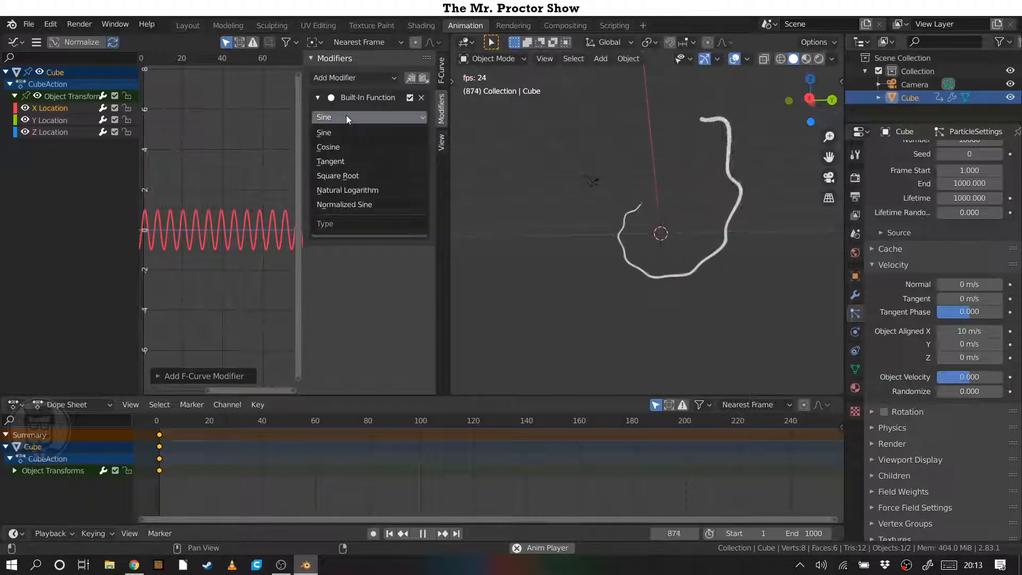
click(356, 162)
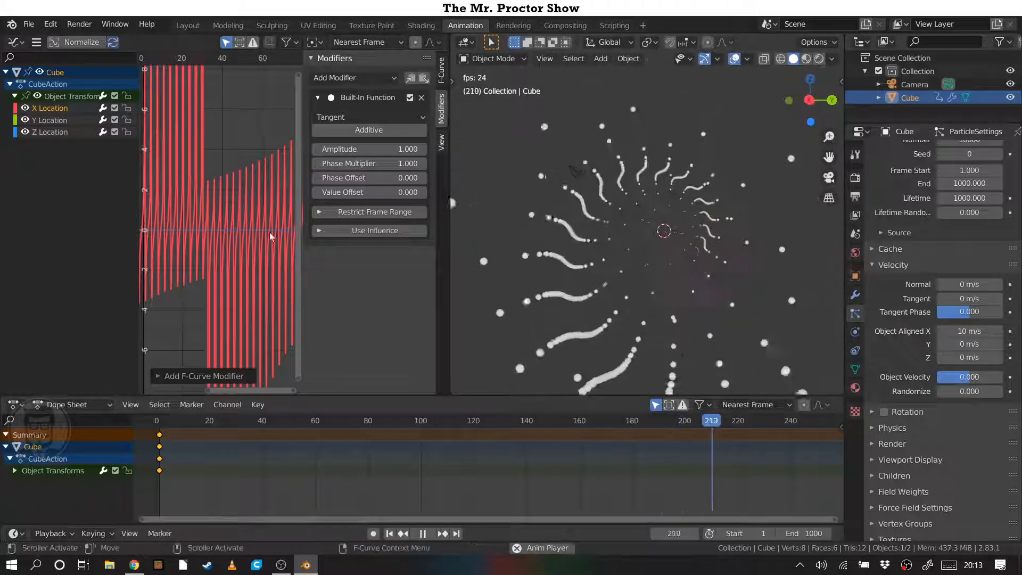
- Examine the tangent curve's shape in the graph and the particle pattern from the side and along the X axis
scroll(218, 233, up, 5)
scroll(226, 234, down, 2)
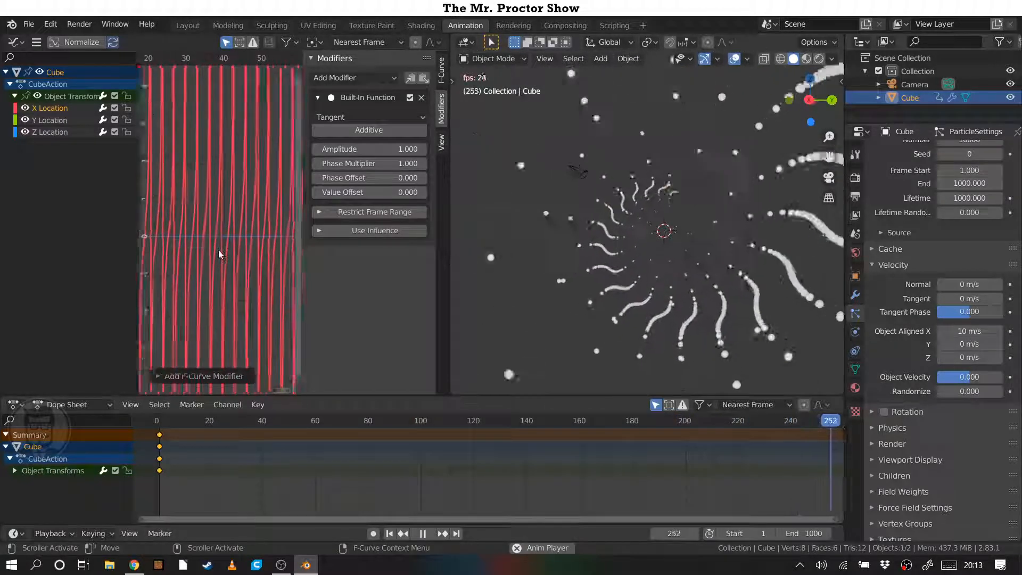
ctrl+middle_drag(230, 233, 241, 276)
scroll(254, 252, down, 16)
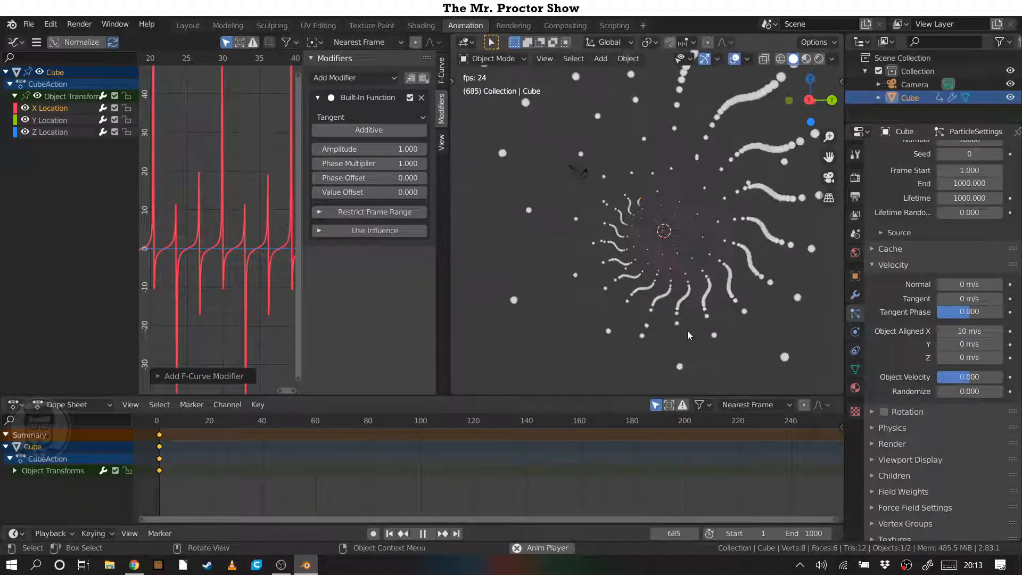
middle_drag(697, 283, 632, 297)
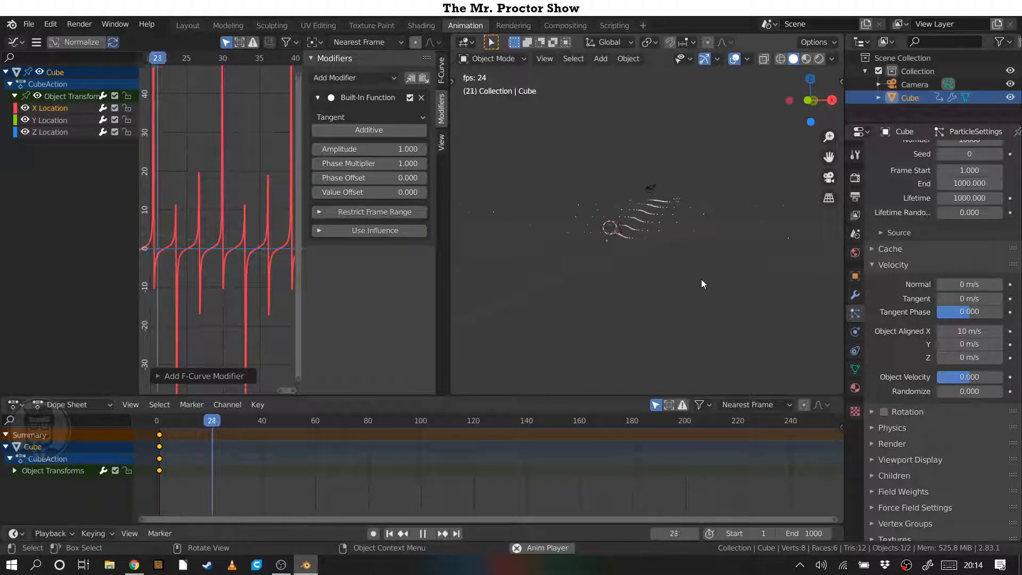
middle_drag(701, 279, 604, 279)
scroll(682, 279, up, 4)
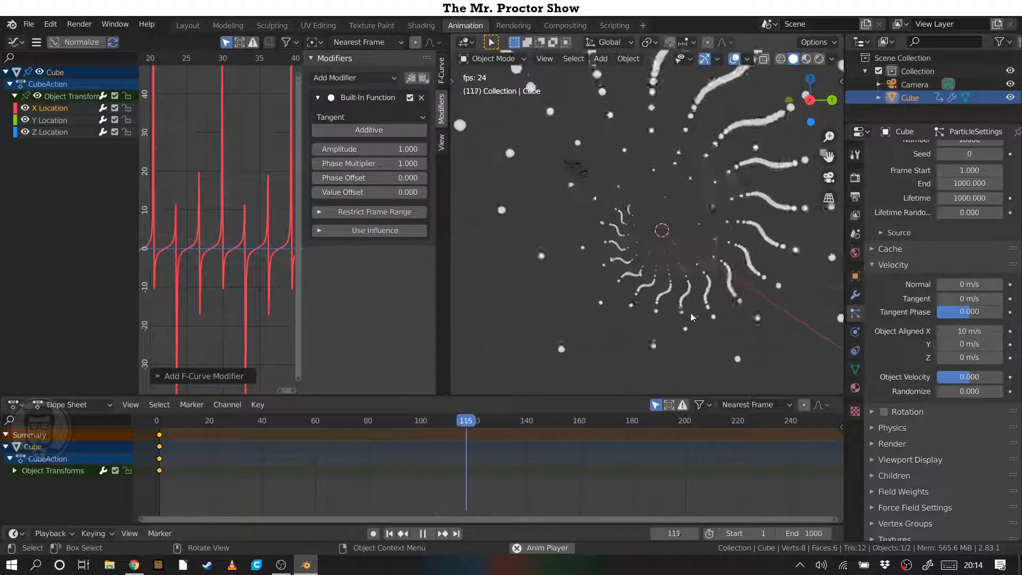
middle_drag(675, 323, 672, 320)
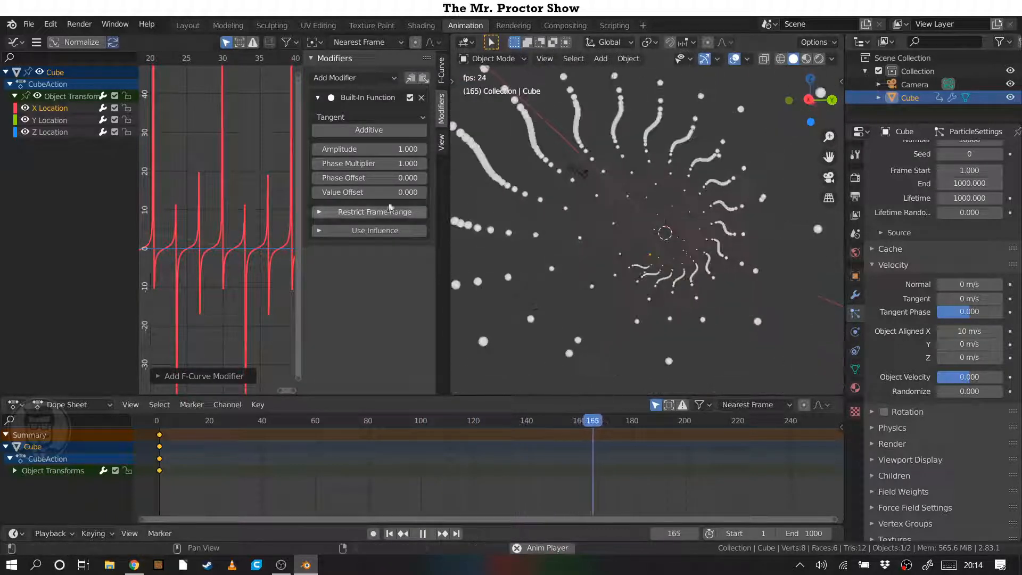
- Set the amplitude of the X Location curve's tangent modifier to 4 and check the particle pattern
click(369, 149)
text(4)
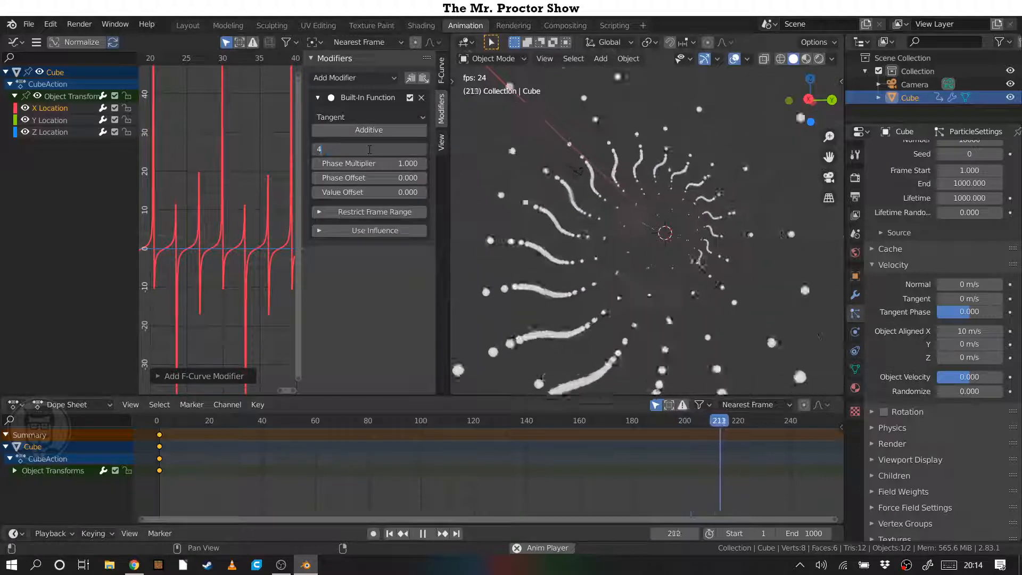
key(Return)
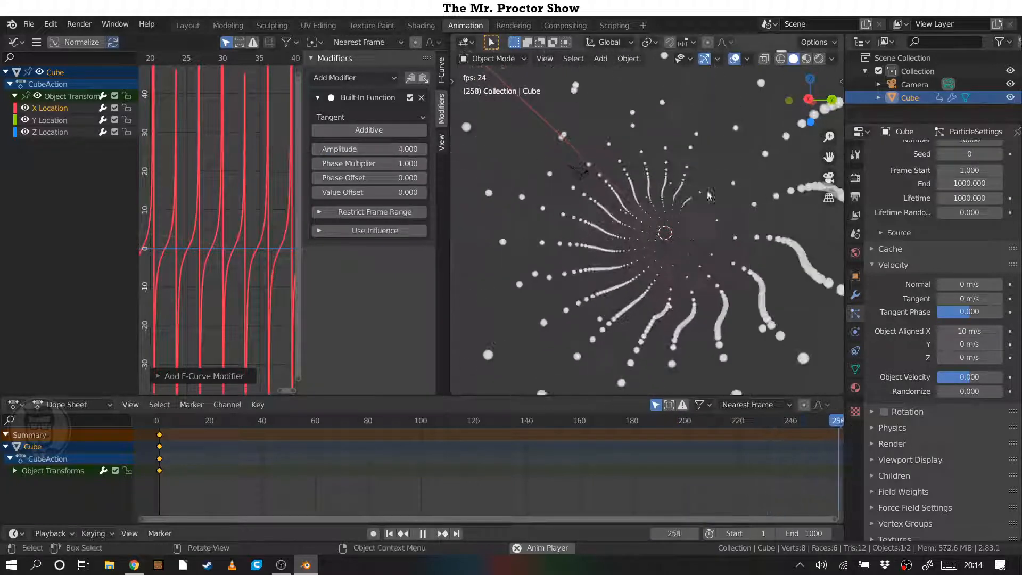
middle_drag(659, 346, 689, 257)
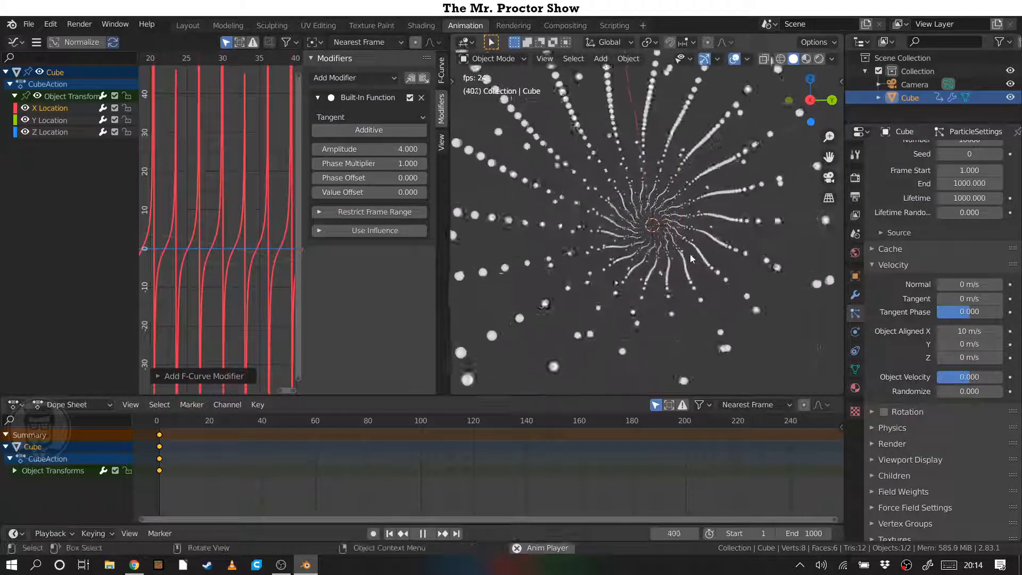
- Try a phase multiplier of 0.1 on the X Location curve's tangent modifier and inspect the trail from several angles
click(366, 163)
key(BackSpace)
text(0.1)
key(Return)
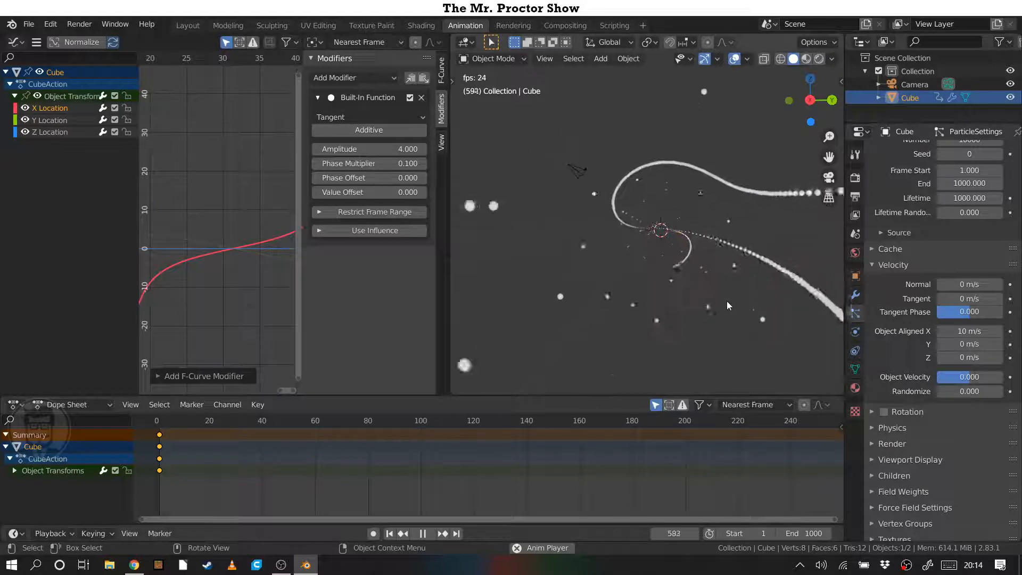
middle_drag(726, 301, 659, 286)
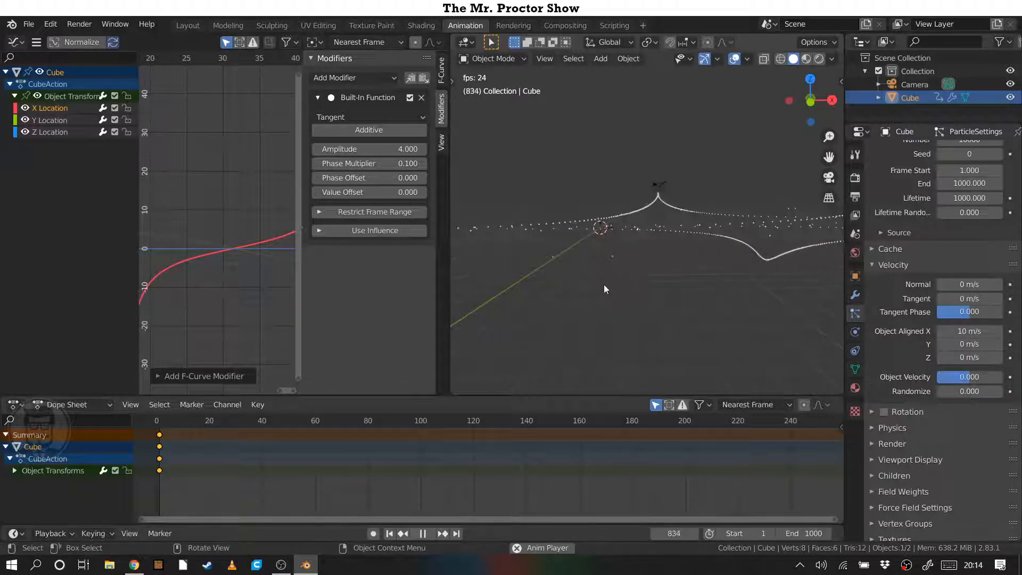
mouse_move(603, 284)
middle_down()
mouse_move(725, 280)
mouse_move(660, 291)
mouse_move(606, 282)
middle_up()
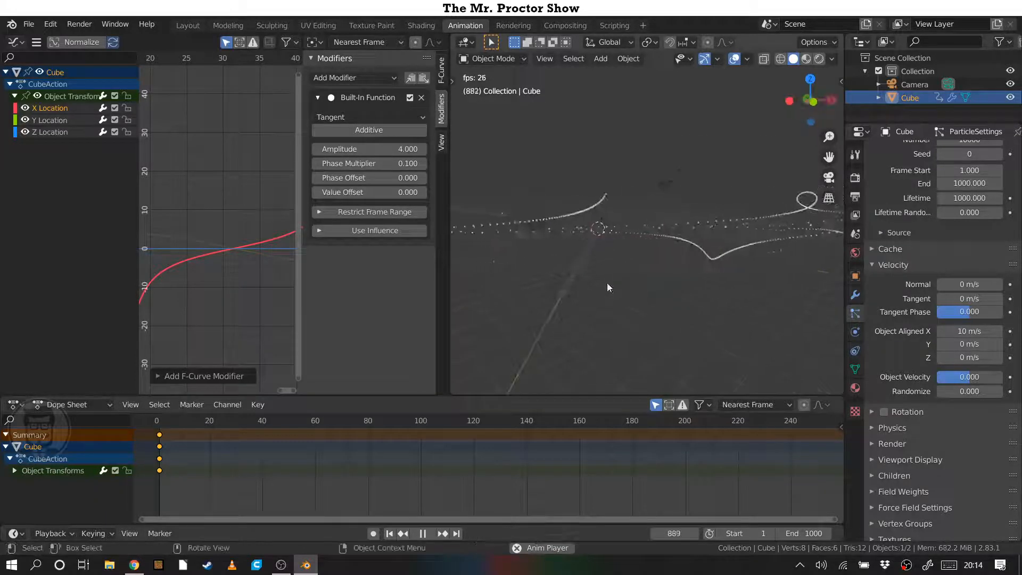
middle_drag(665, 222, 625, 289)
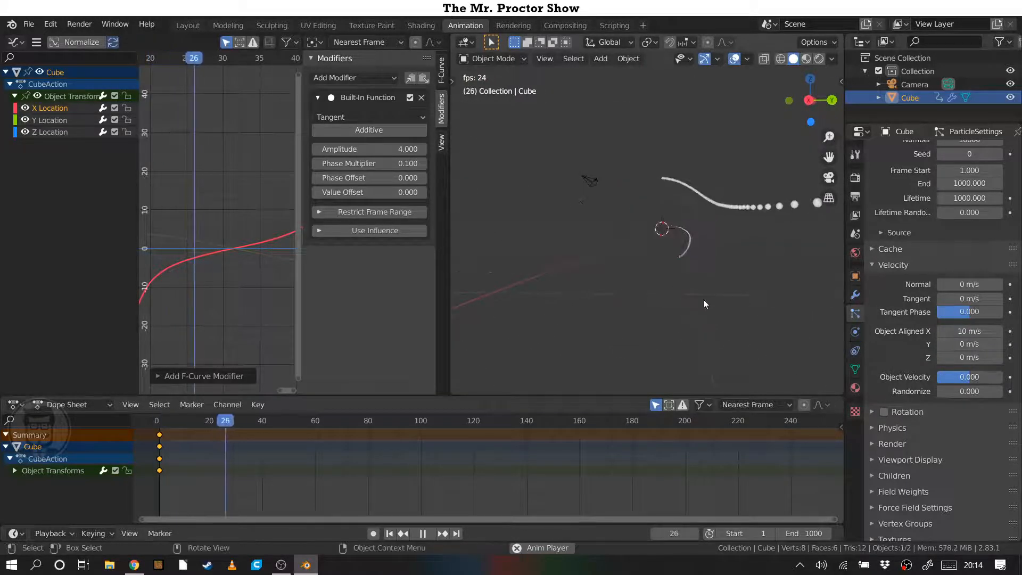
- Set the phase multiplier of the X Location curve's tangent modifier to 0.5
click(365, 163)
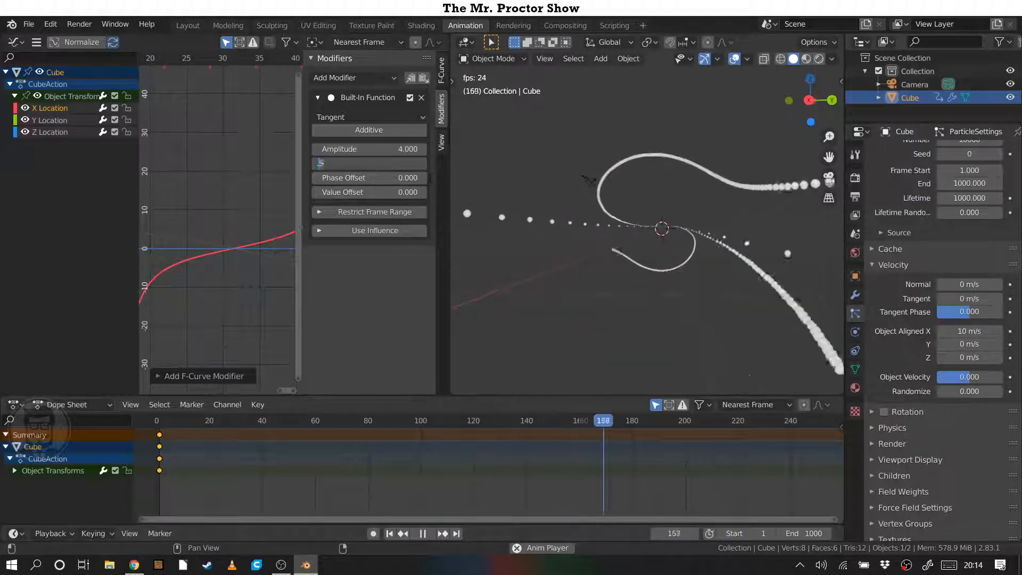
text(0.5)
key(Return)
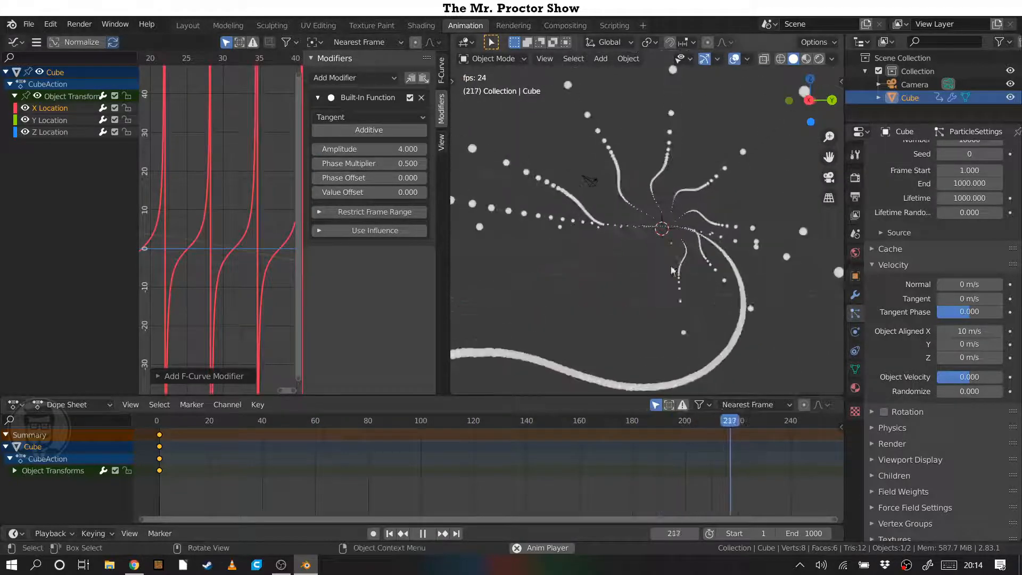